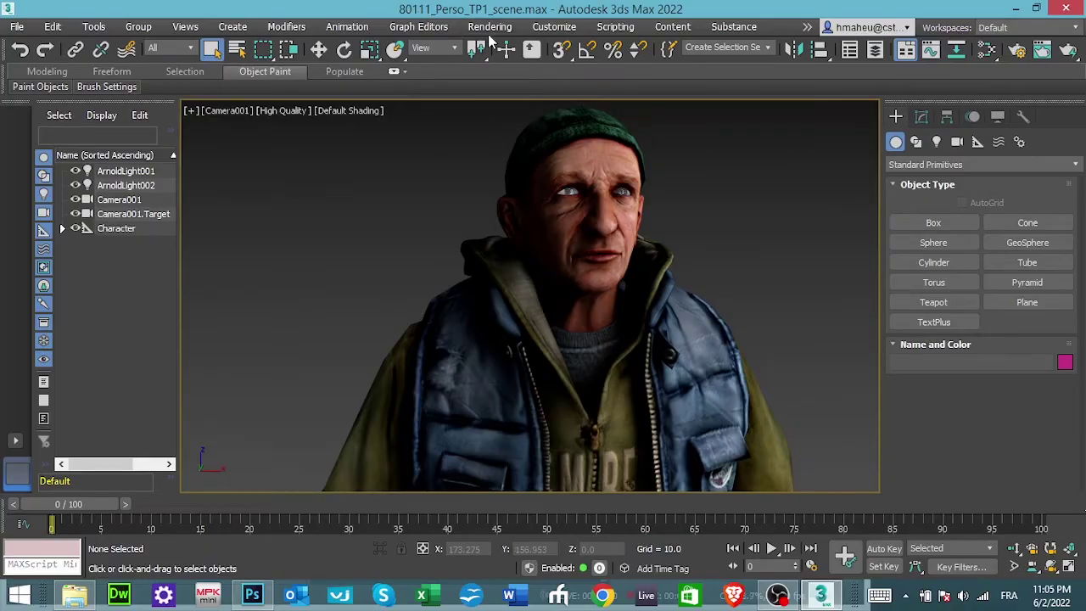
Step: Open Render Setup and bring up the Arnold sampling settings, with Camera (AA) samples at 3
click(489, 27)
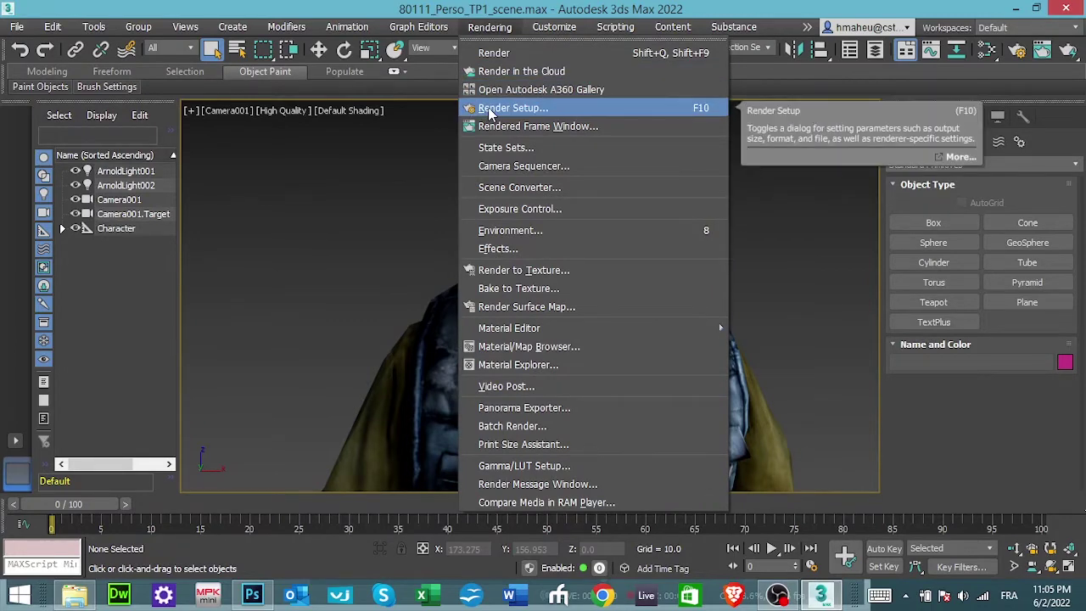
click(500, 108)
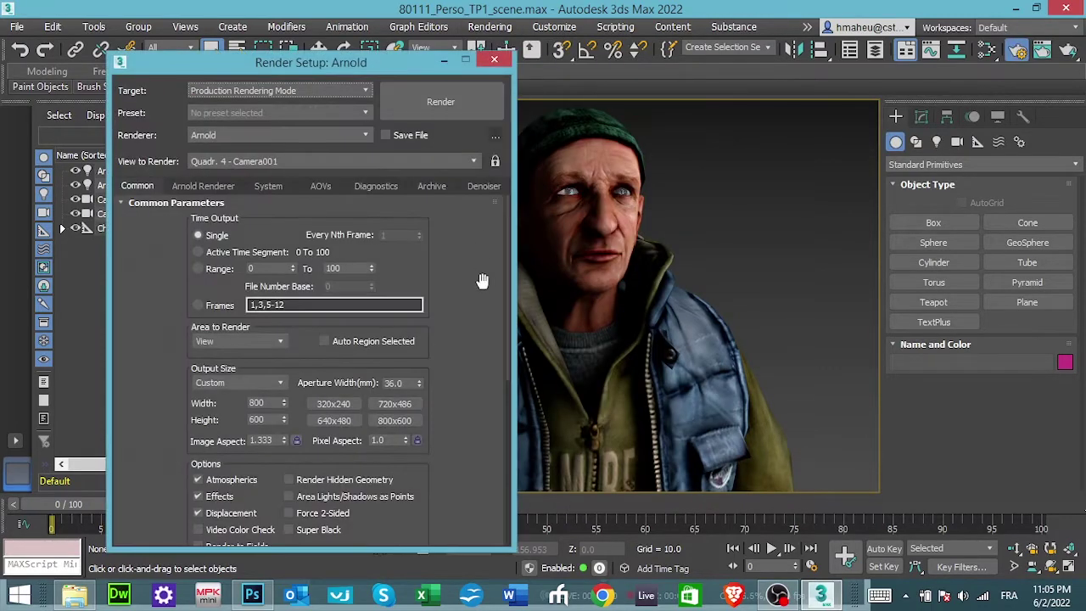
drag(470, 333, 472, 280)
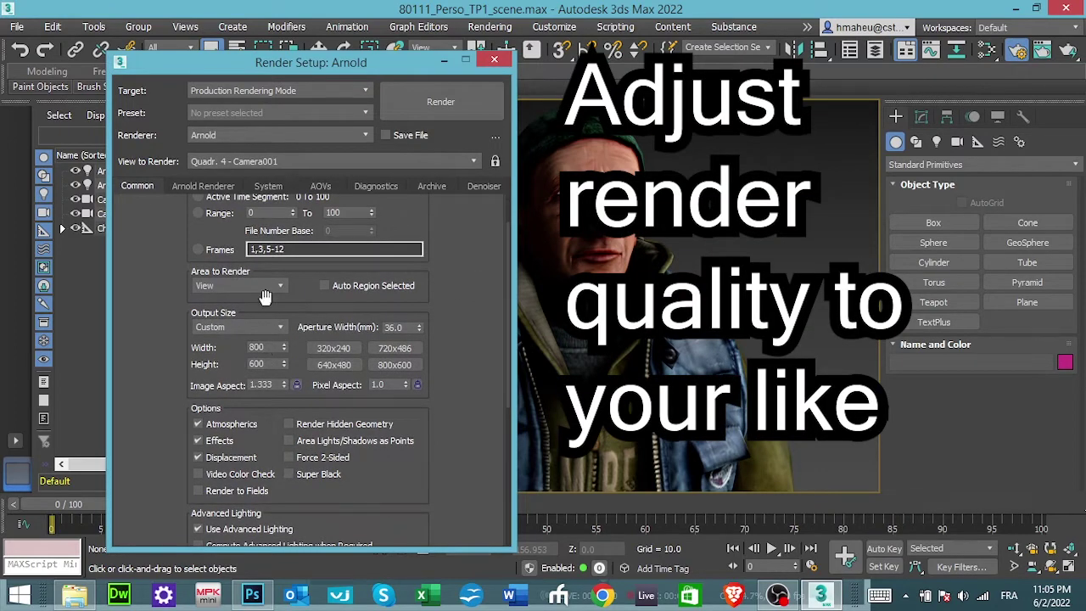
click(205, 187)
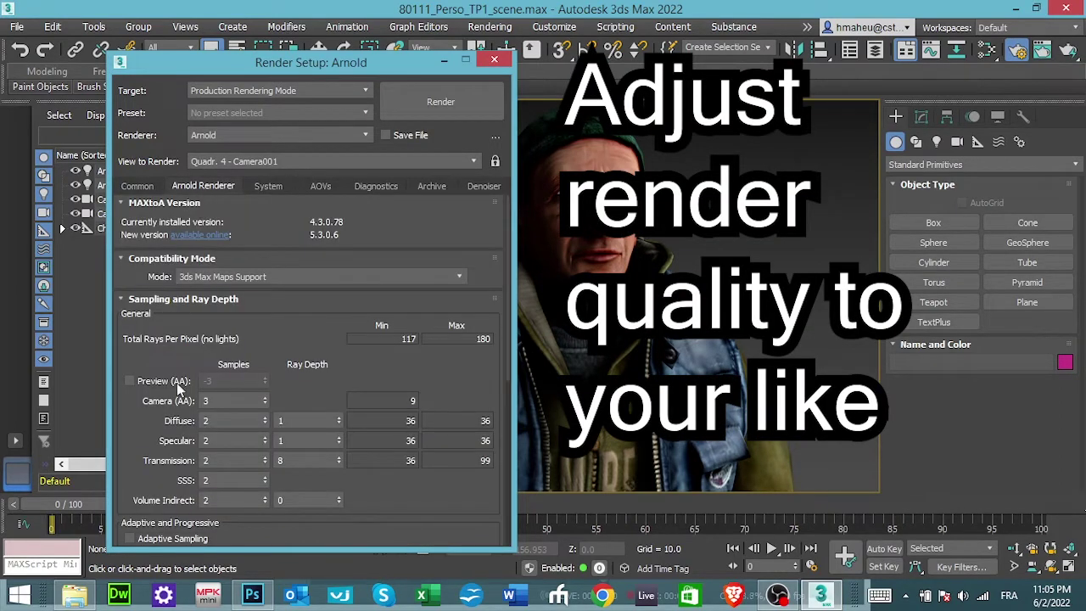
double_click(230, 401)
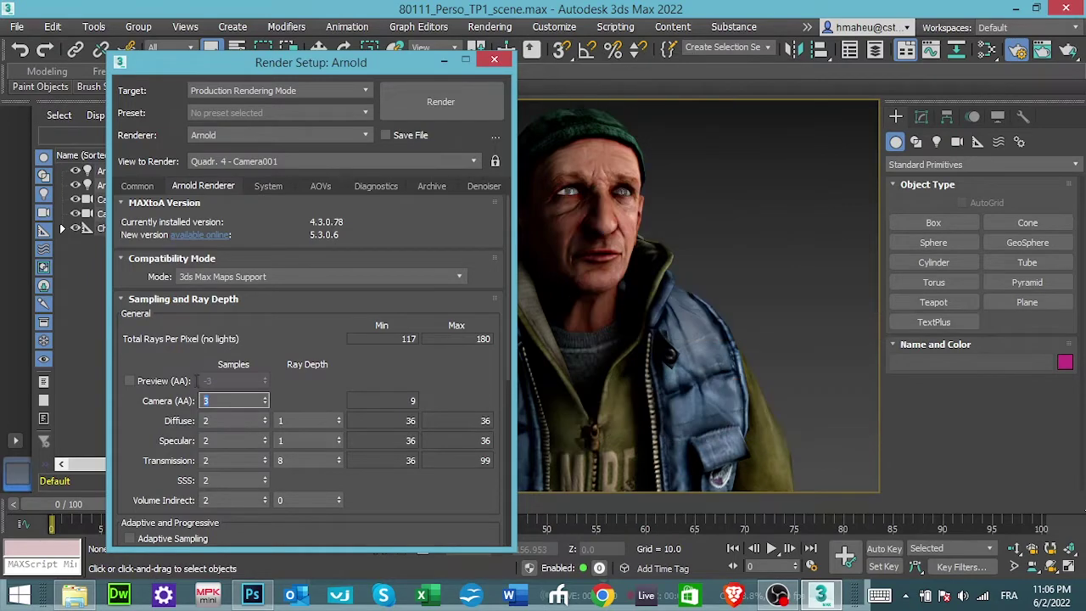
click(137, 186)
Step: Set the render output to save beauty_shot.png as PNG in the my_renders folder
scroll(395, 372, down, 3)
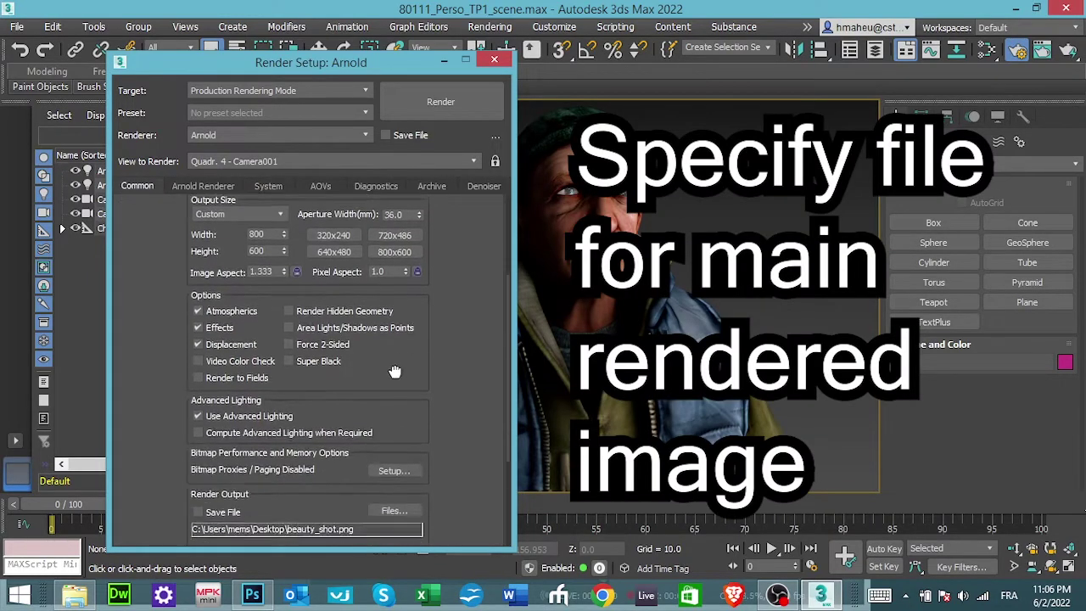
scroll(394, 372, down, 2)
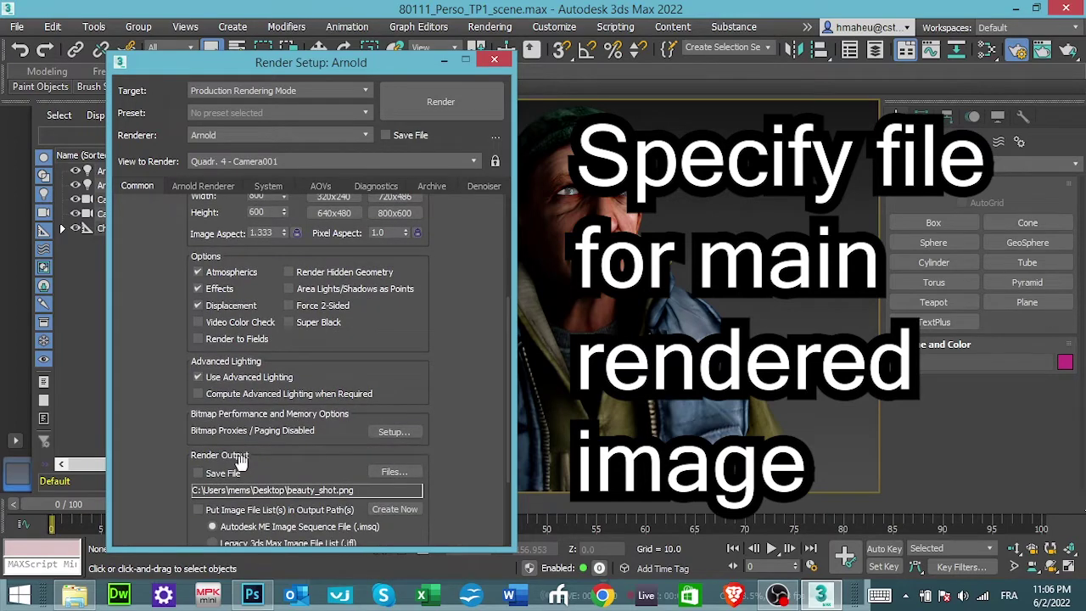
click(394, 471)
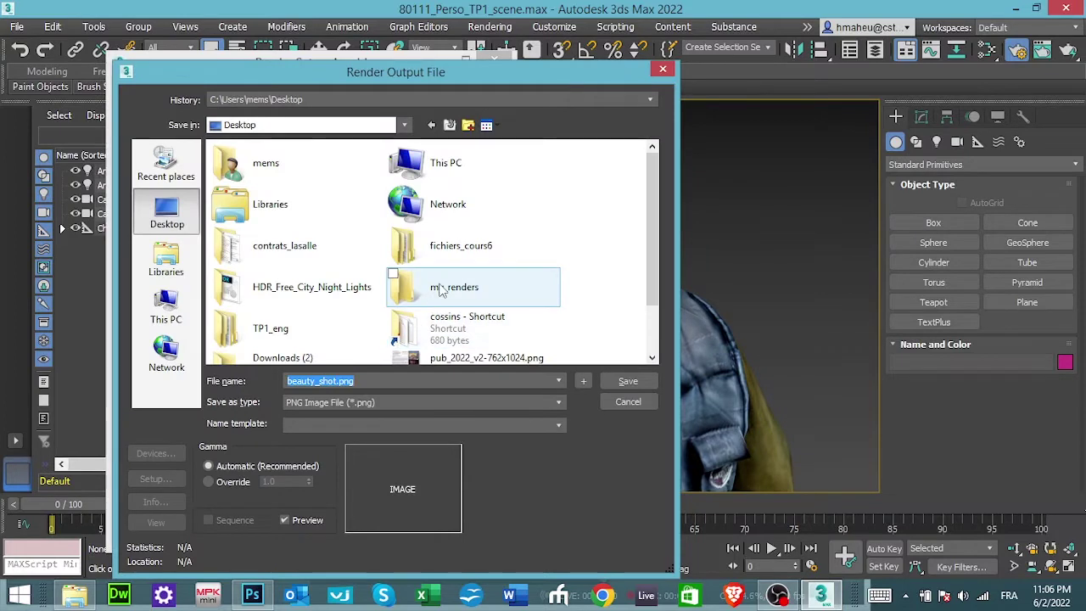
double_click(440, 290)
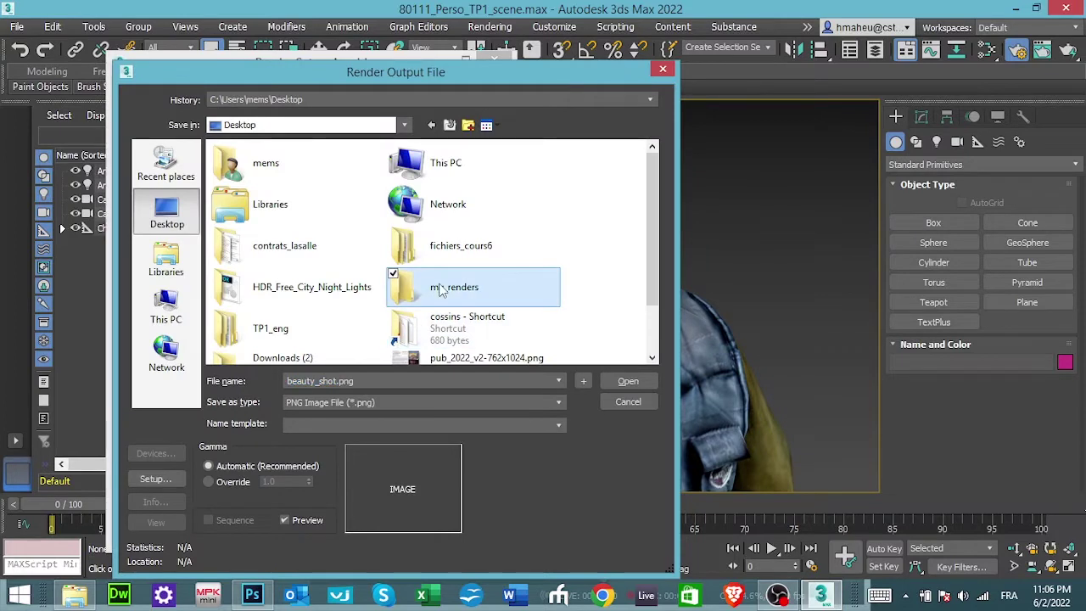
double_click(369, 382)
click(372, 401)
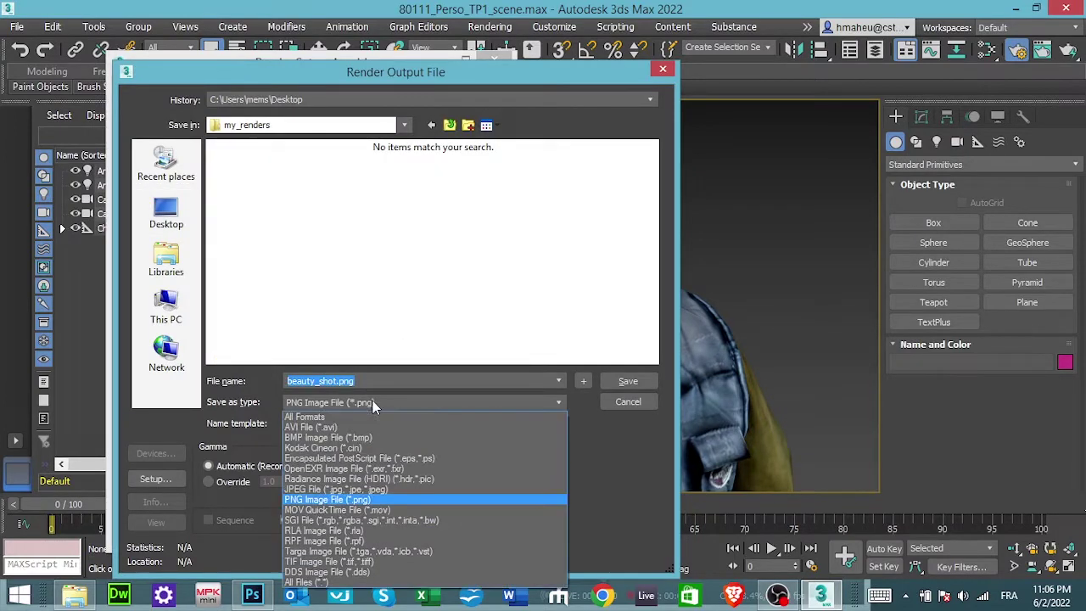
click(317, 499)
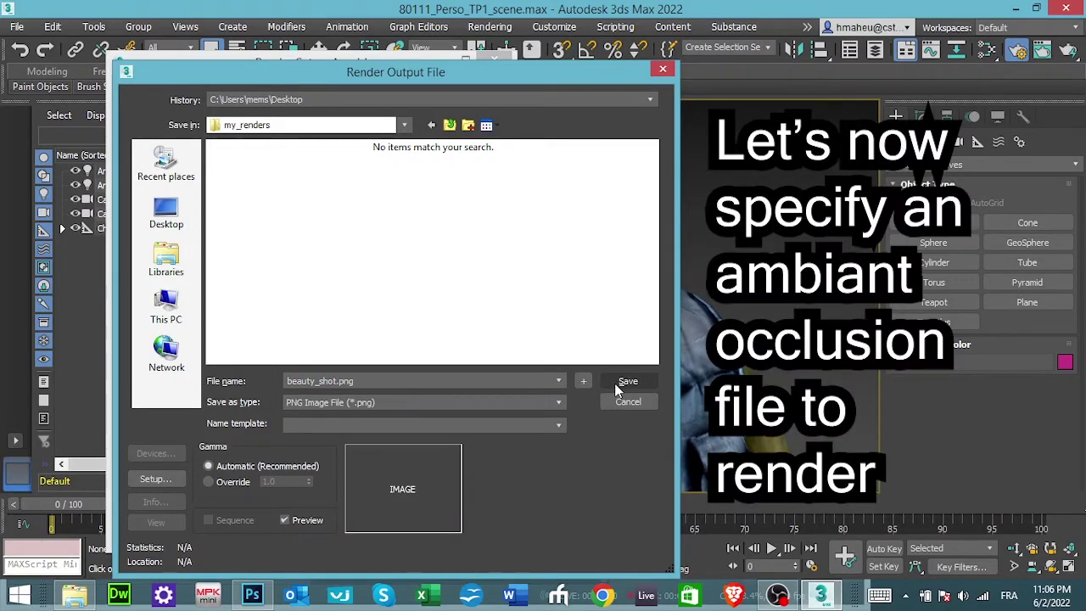
click(614, 383)
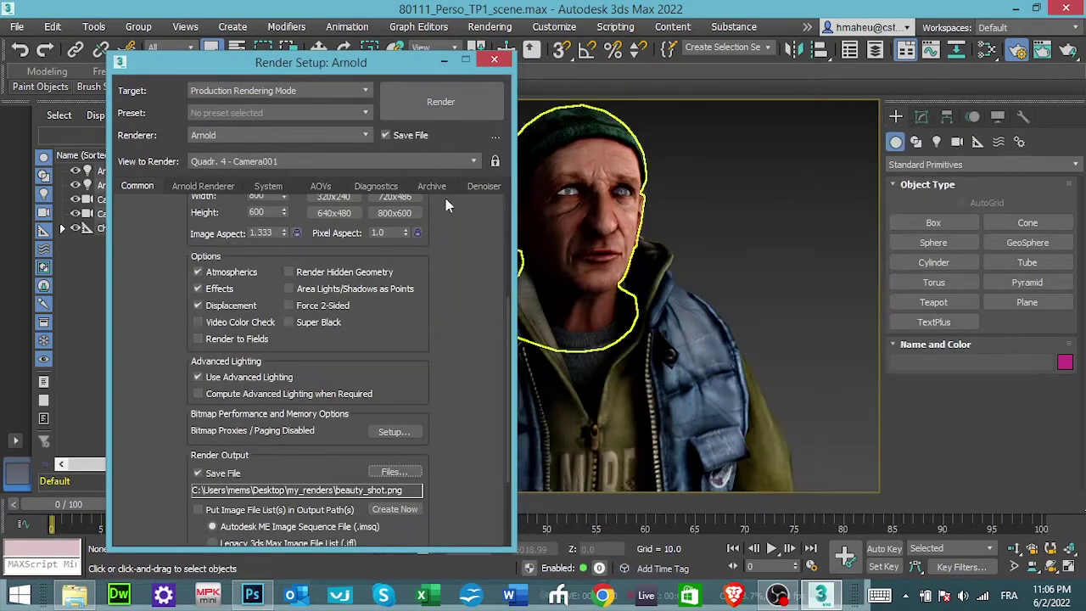
click(321, 186)
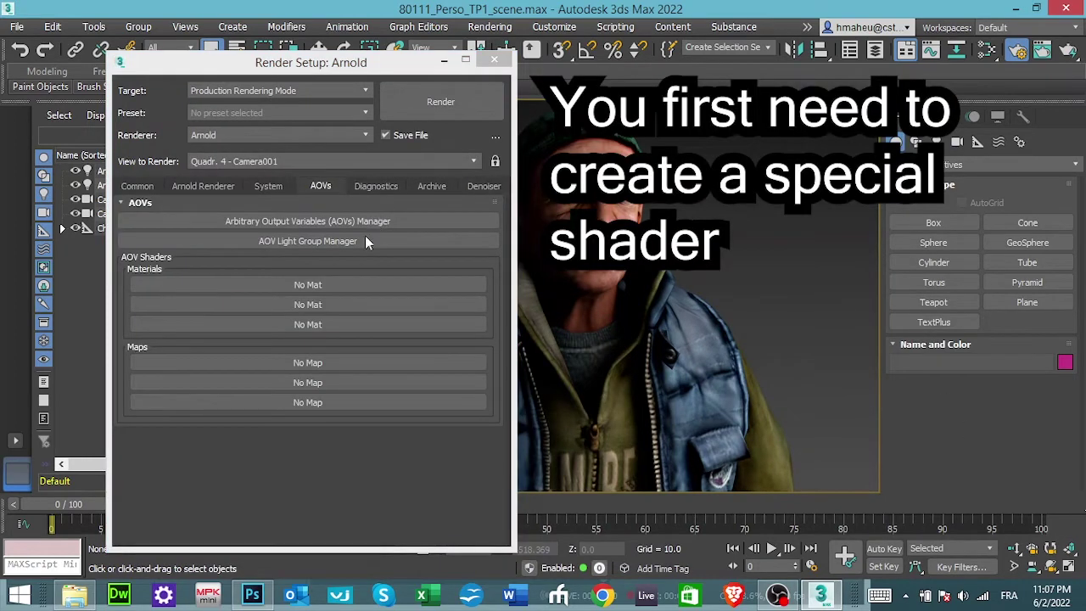
Step: Assign an Arnold AOV Write Float shader (Material #8) to the first AOV shader slot
click(301, 285)
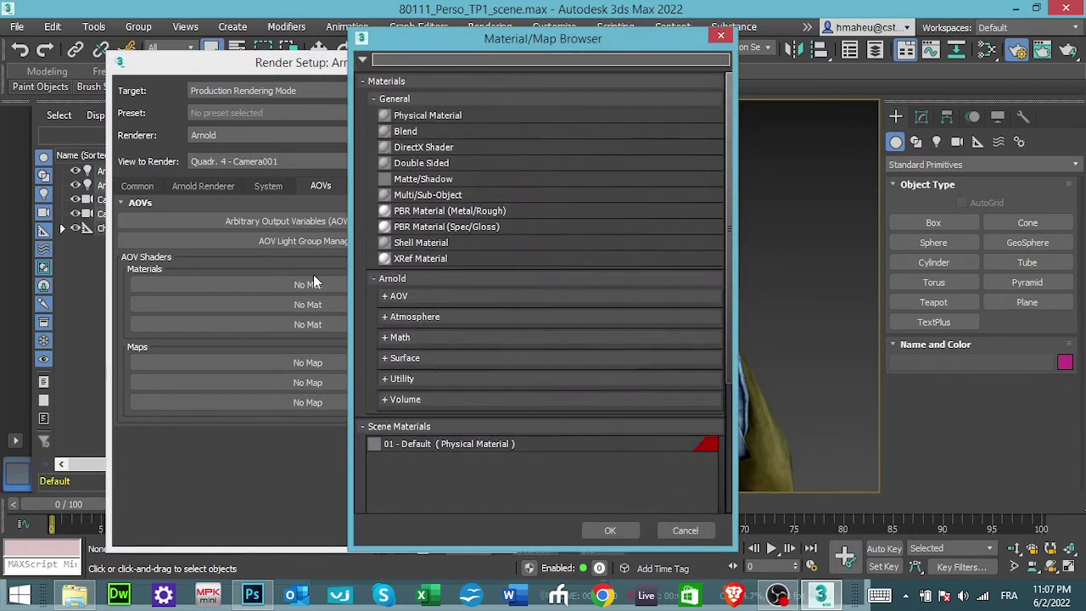
click(378, 100)
click(375, 99)
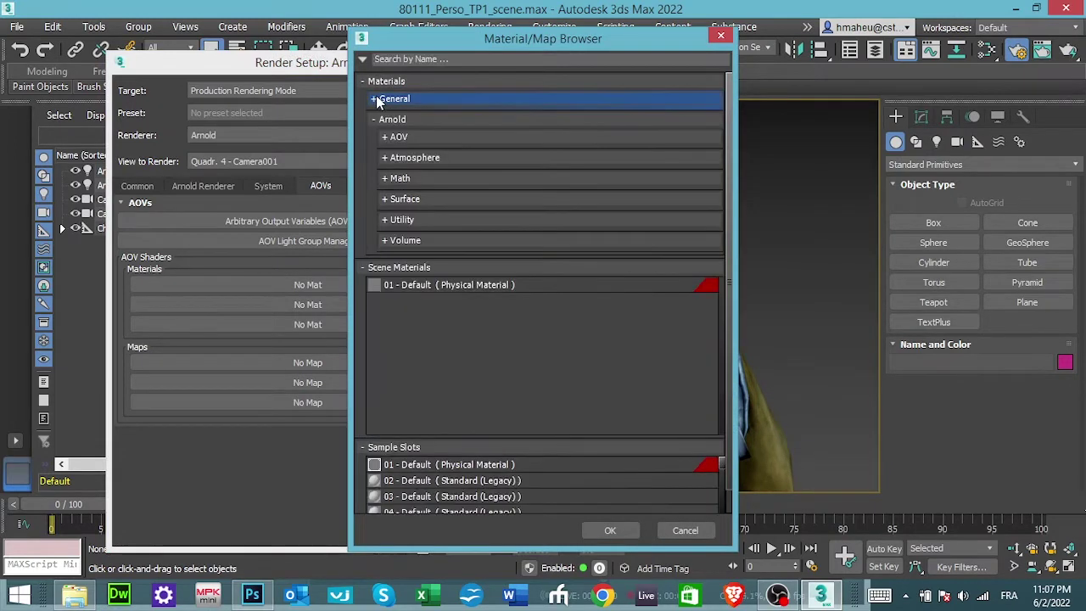
click(384, 139)
click(383, 139)
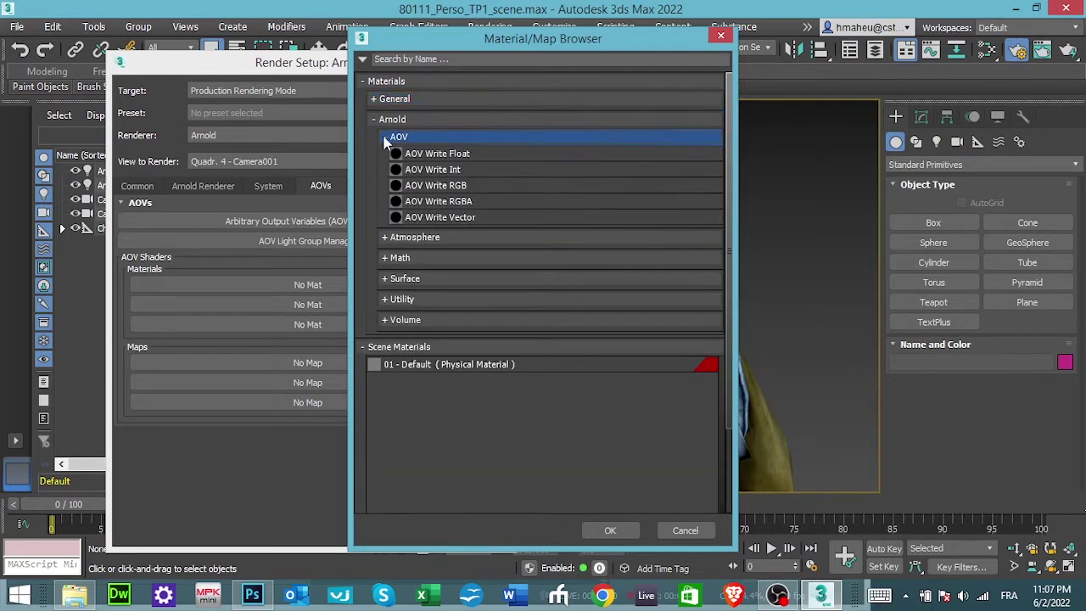
click(444, 154)
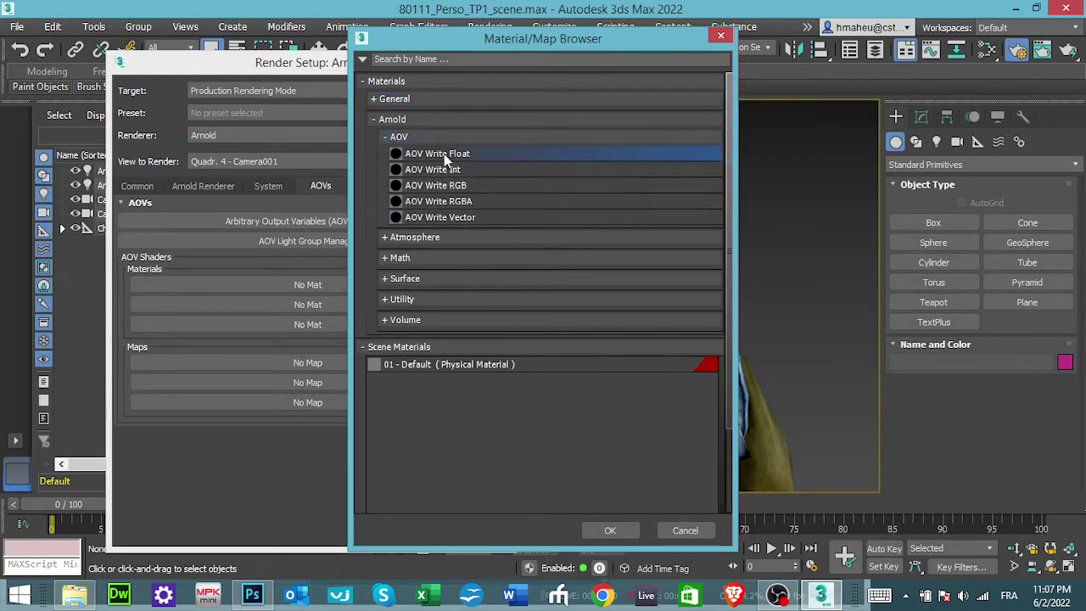
double_click(486, 153)
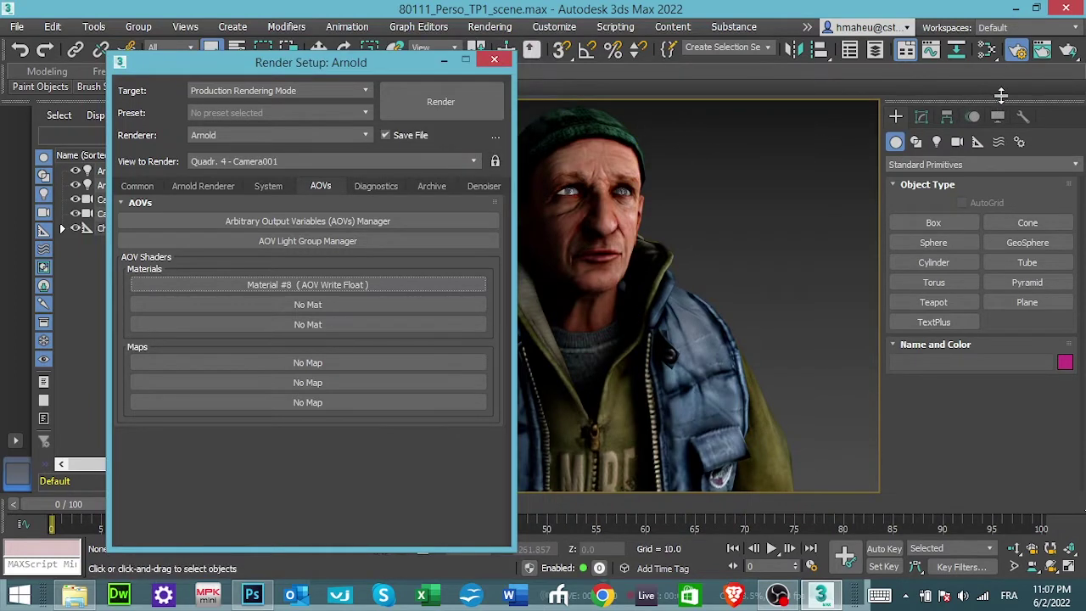
click(989, 52)
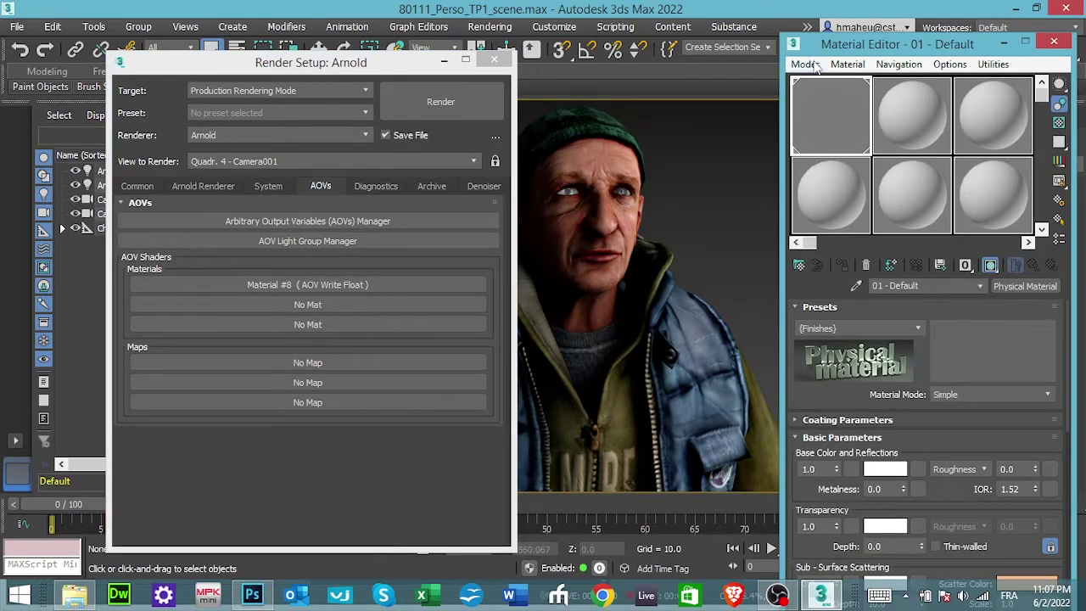
Step: Switch to the Slate Material Editor and add Material #8 to its view as an instance
click(808, 64)
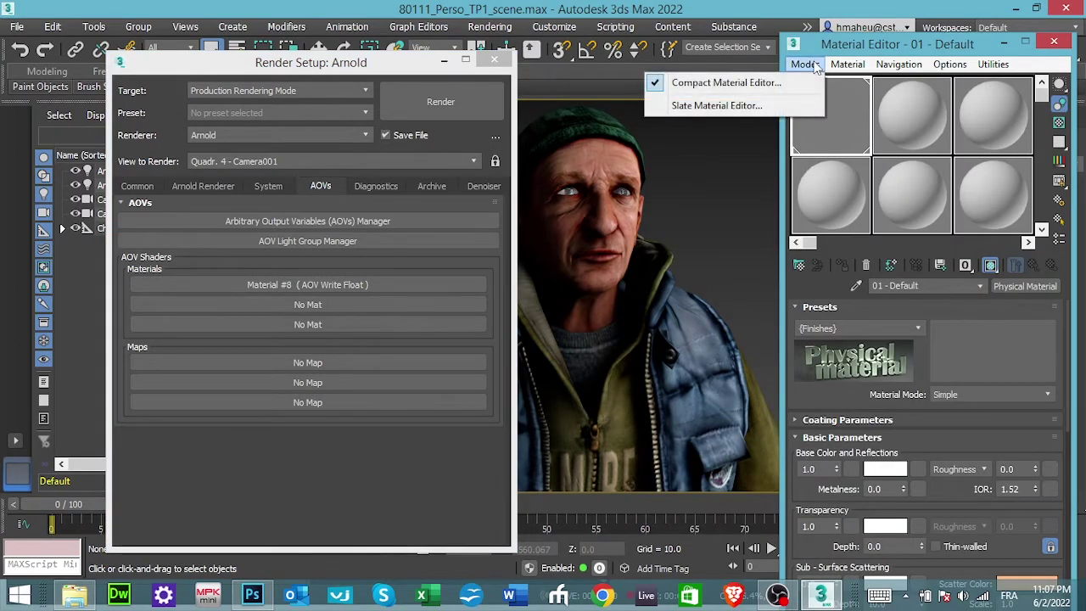
click(766, 107)
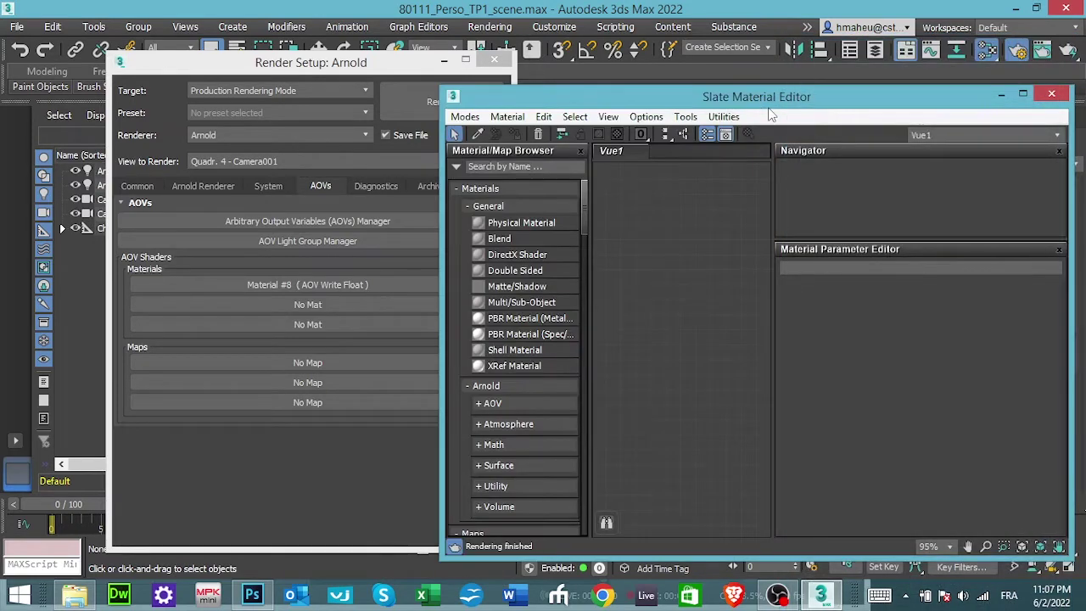
click(330, 284)
drag(329, 284, 691, 314)
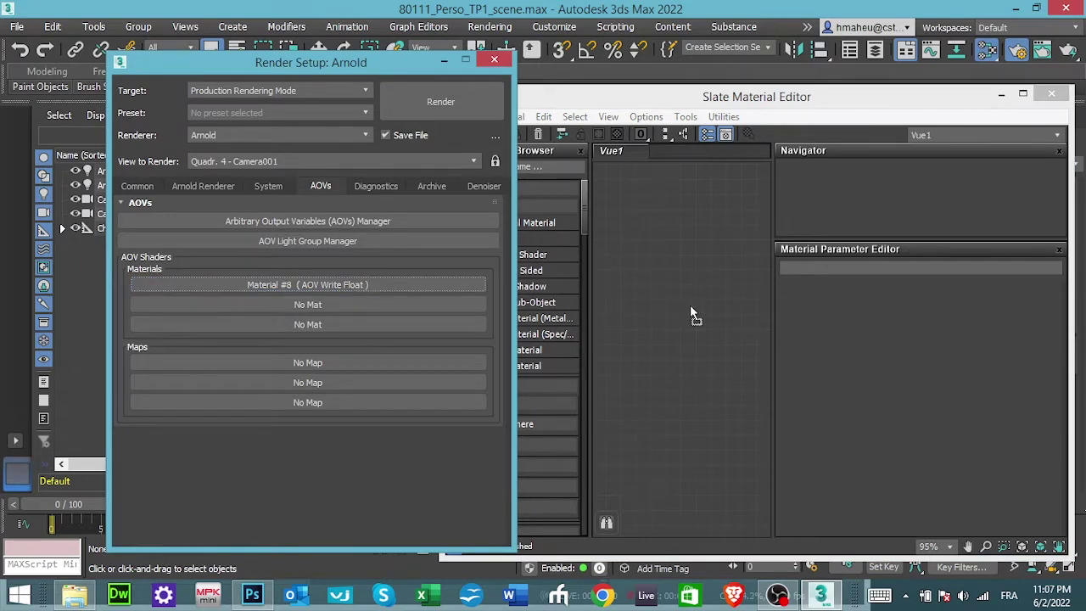
drag(690, 307, 690, 307)
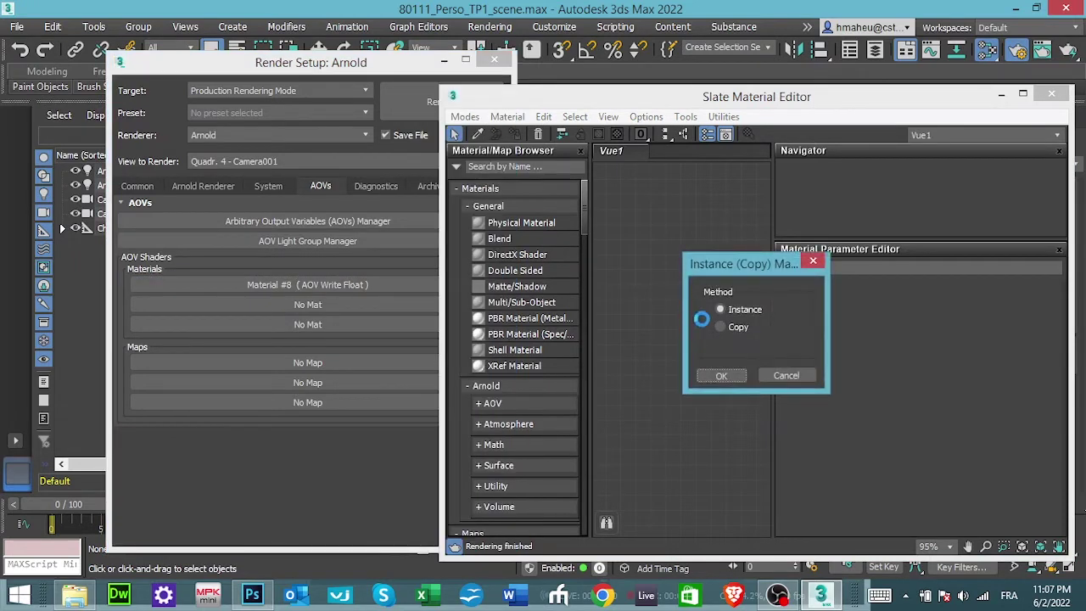
click(718, 378)
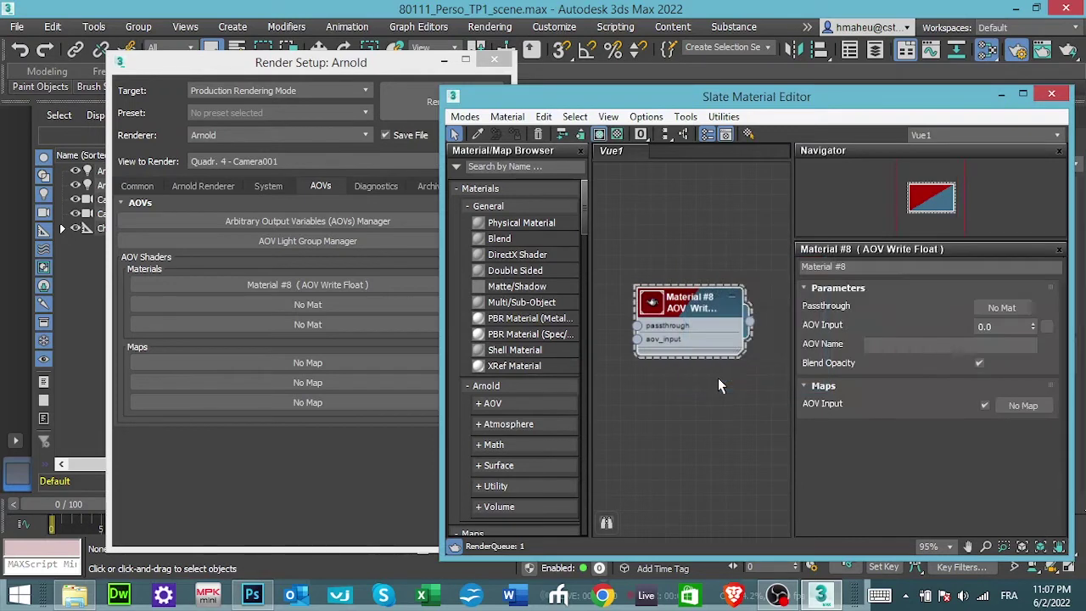
drag(714, 310, 729, 264)
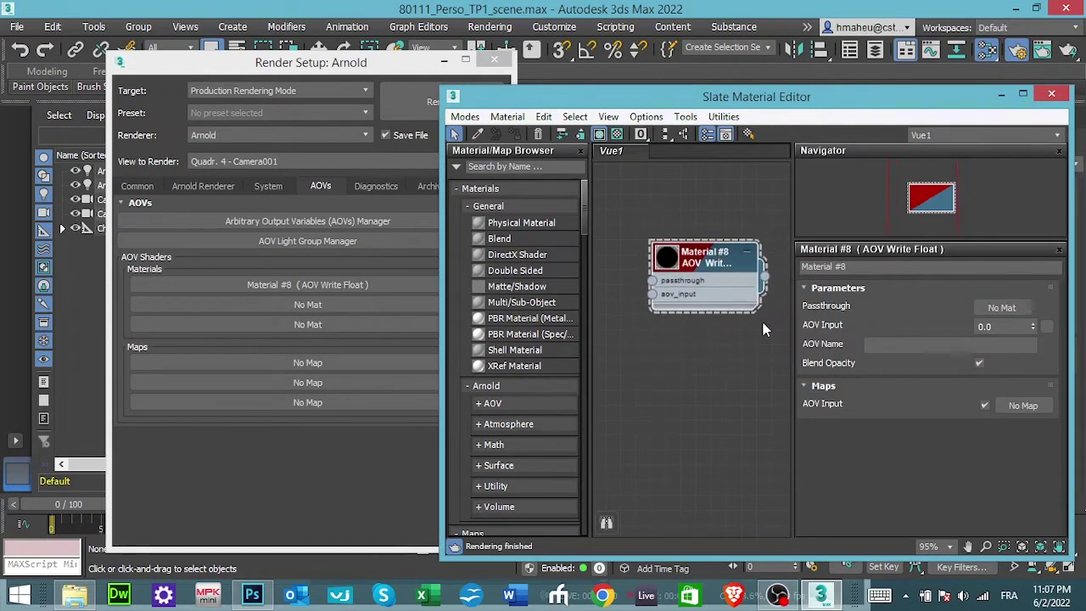
right_click(670, 361)
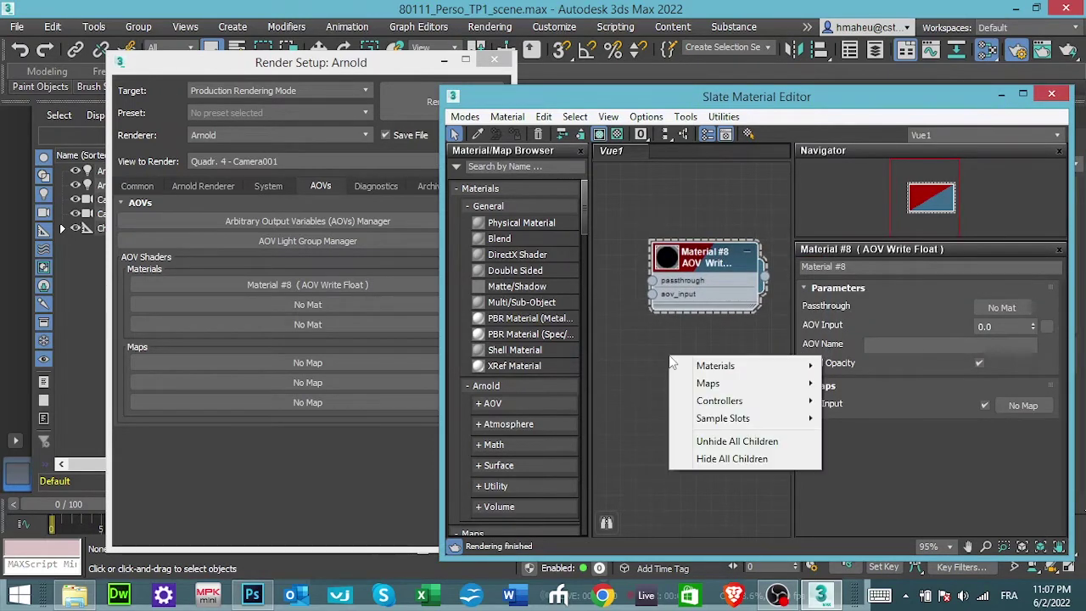
mouse_move(708, 383)
mouse_move(587, 417)
mouse_move(463, 348)
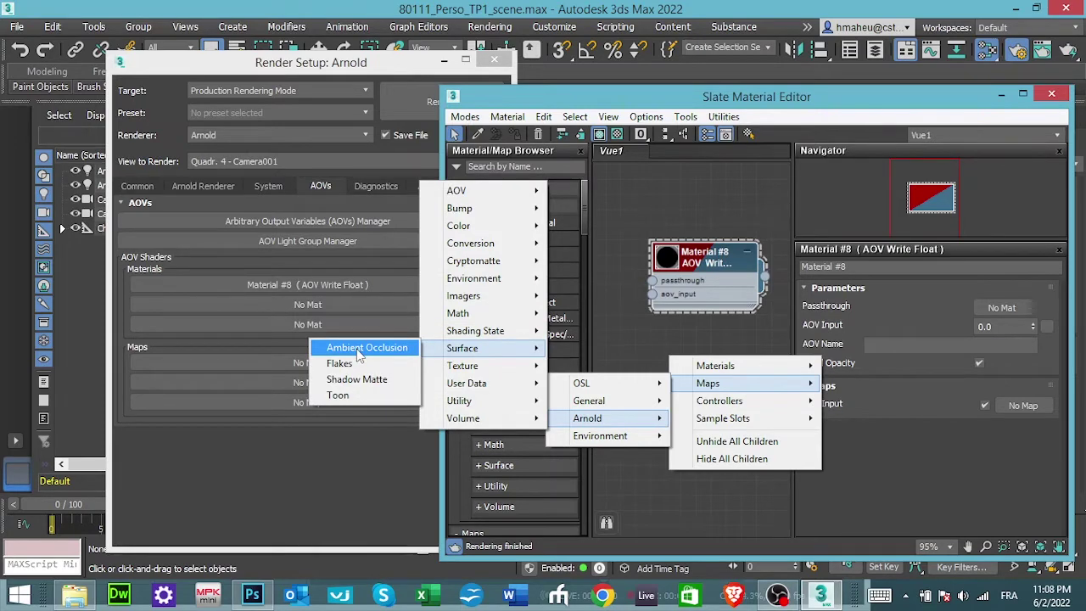
Step: Wire an Ambient Occlusion map into Material #8's aov_input, name the AOV bob, and close the editor
click(361, 354)
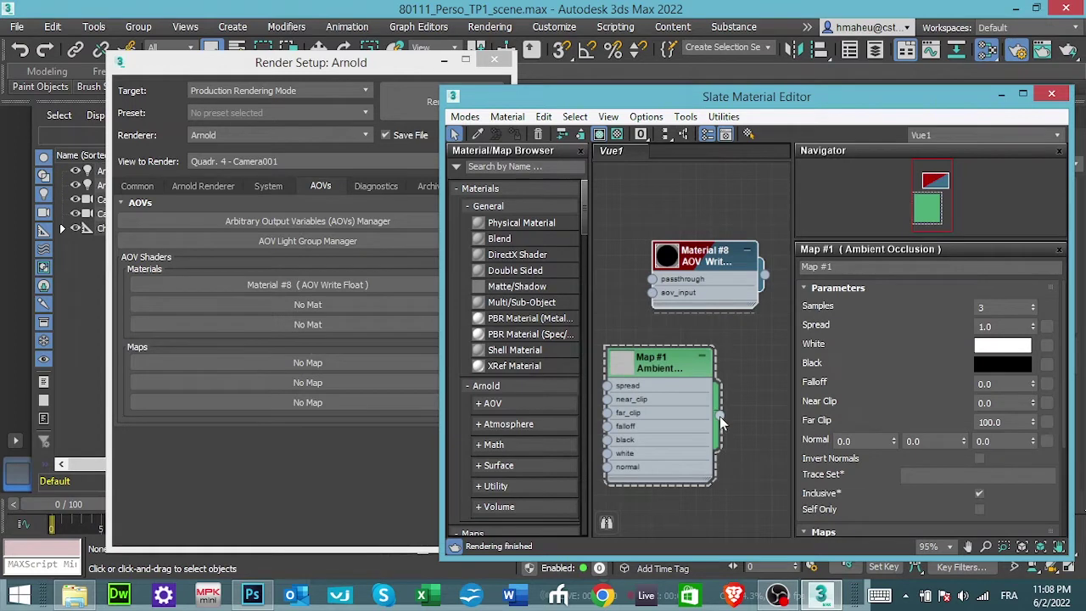
drag(746, 362, 653, 297)
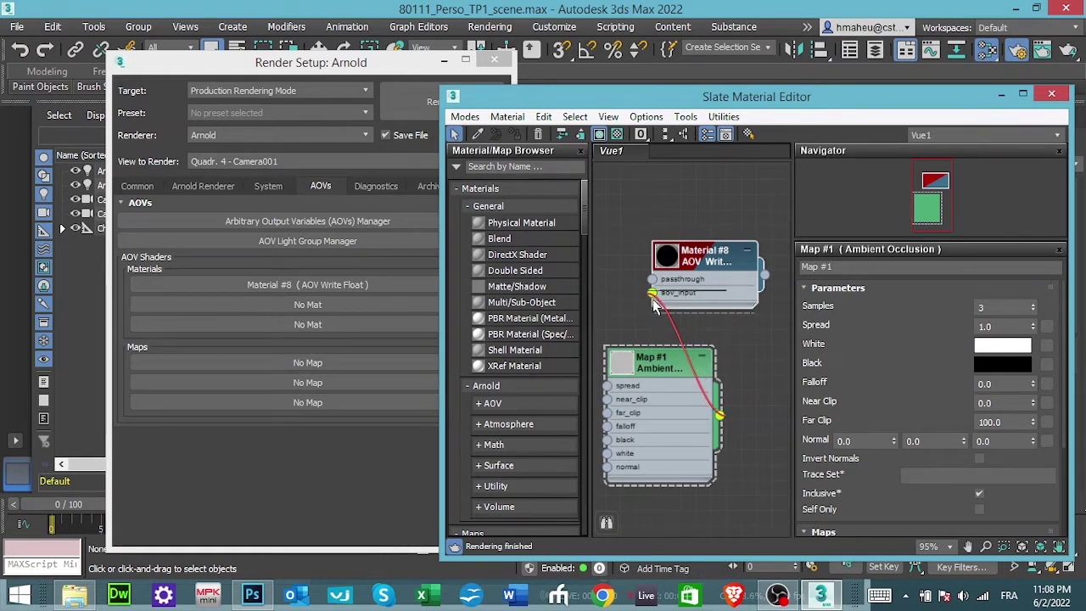
click(657, 304)
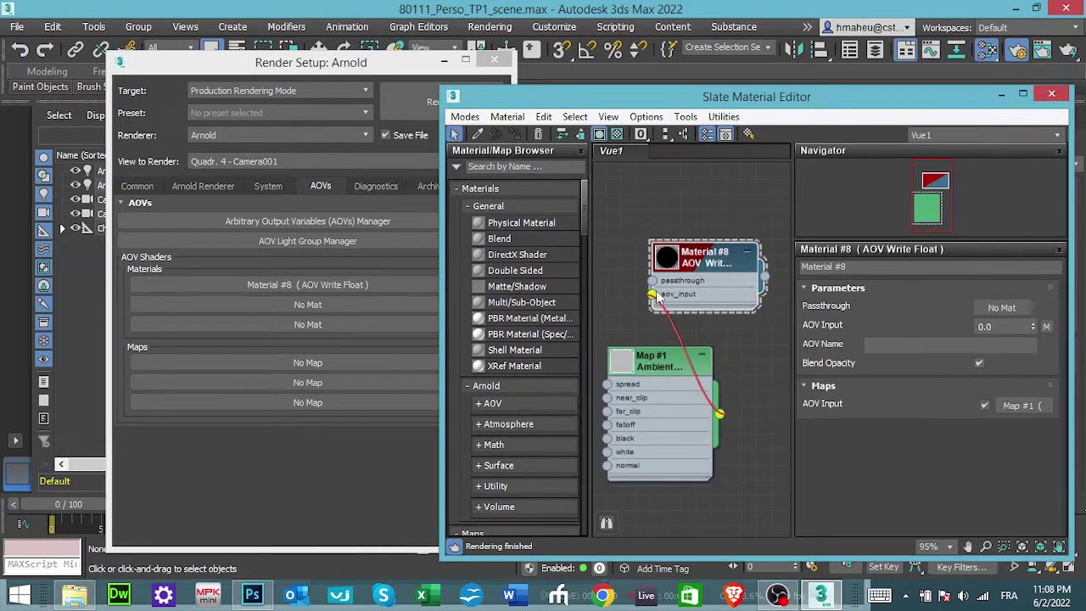
click(895, 345)
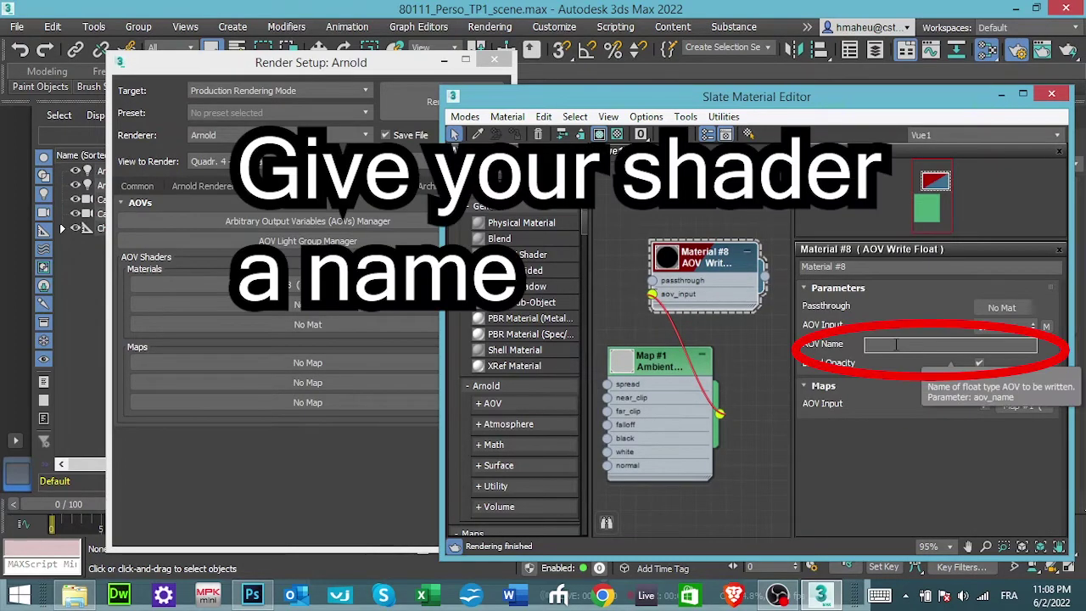
text(bob)
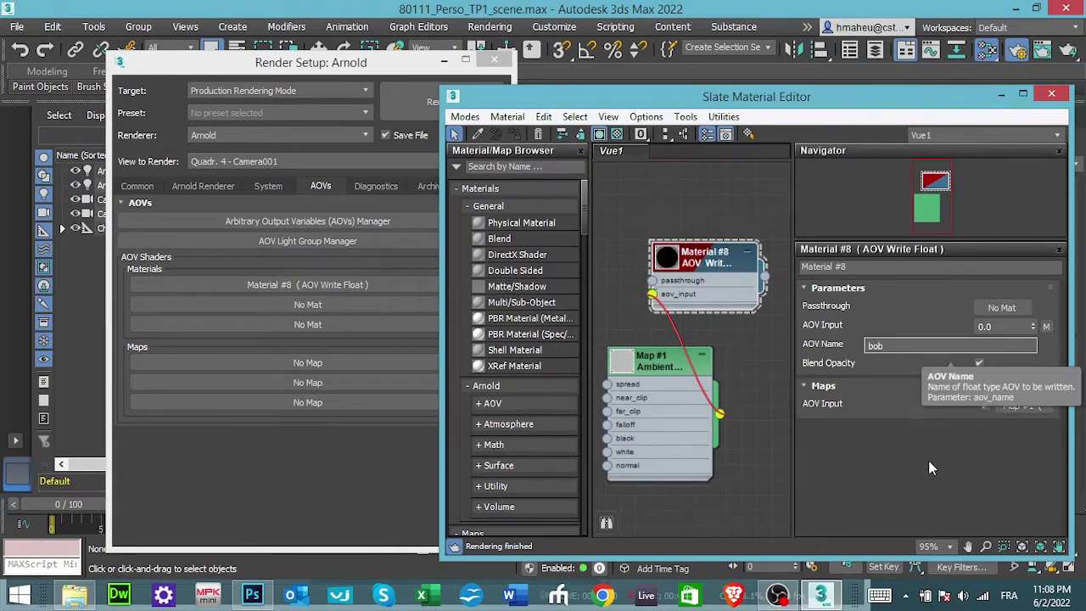
click(1051, 94)
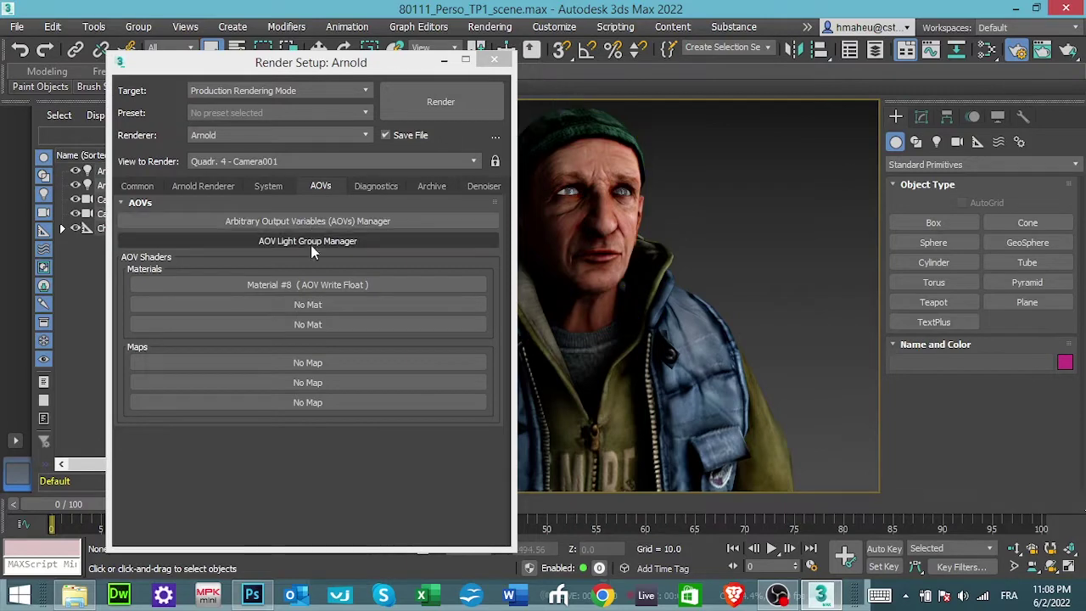
Step: In the AOV manager, add the RGBA AOV as a PNG output file named bob
click(273, 222)
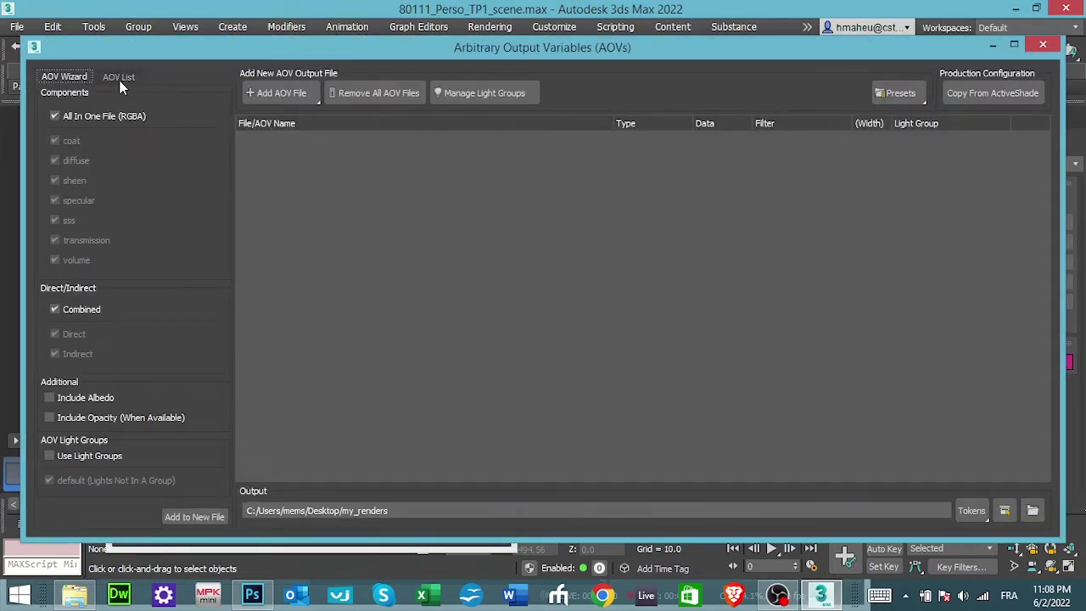
click(119, 76)
click(45, 161)
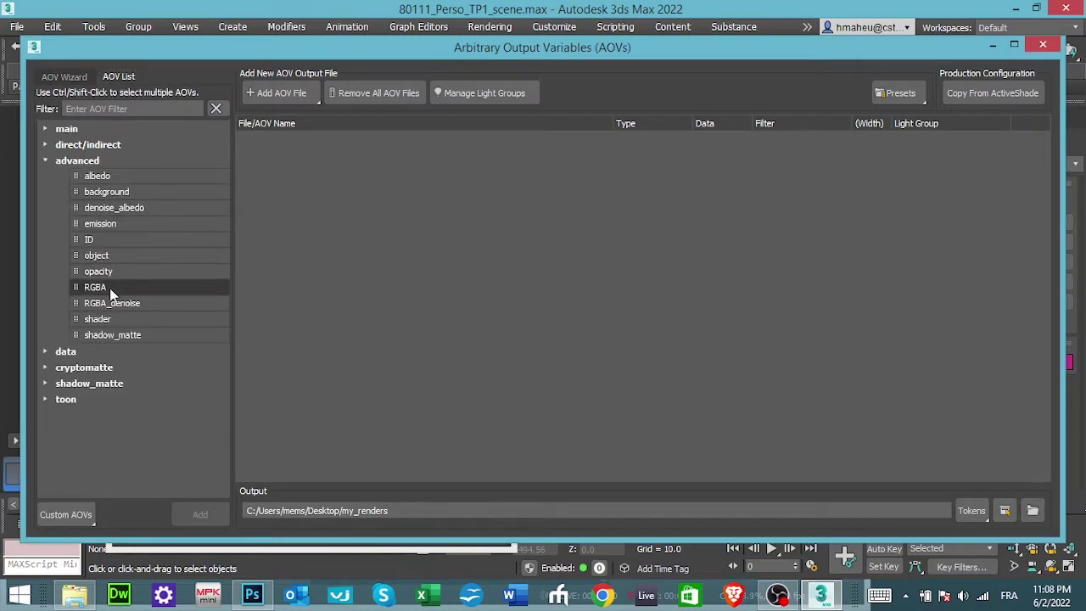
drag(110, 293, 487, 190)
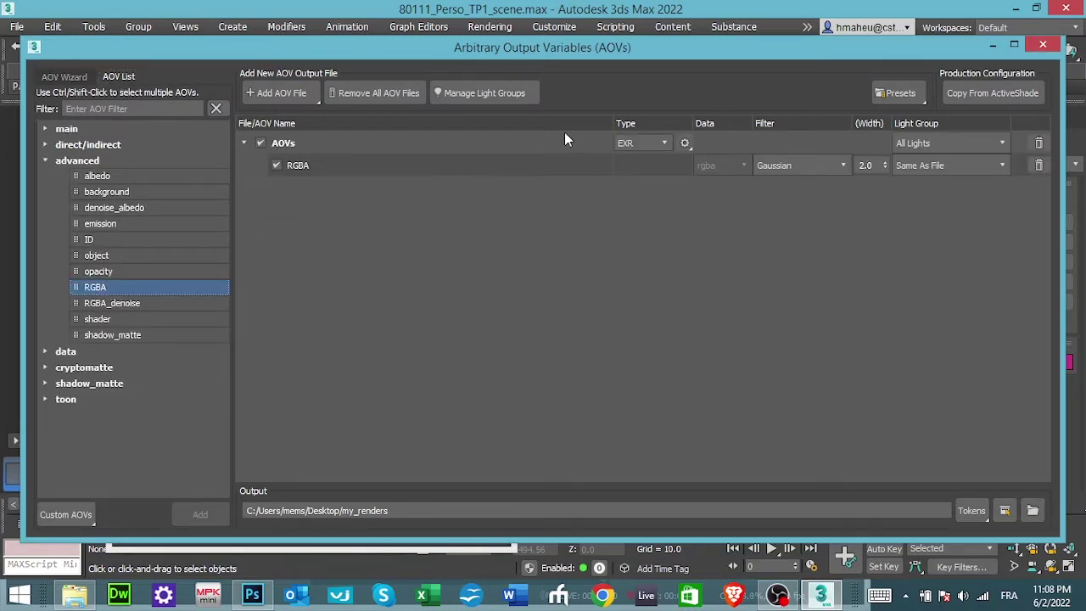
click(663, 144)
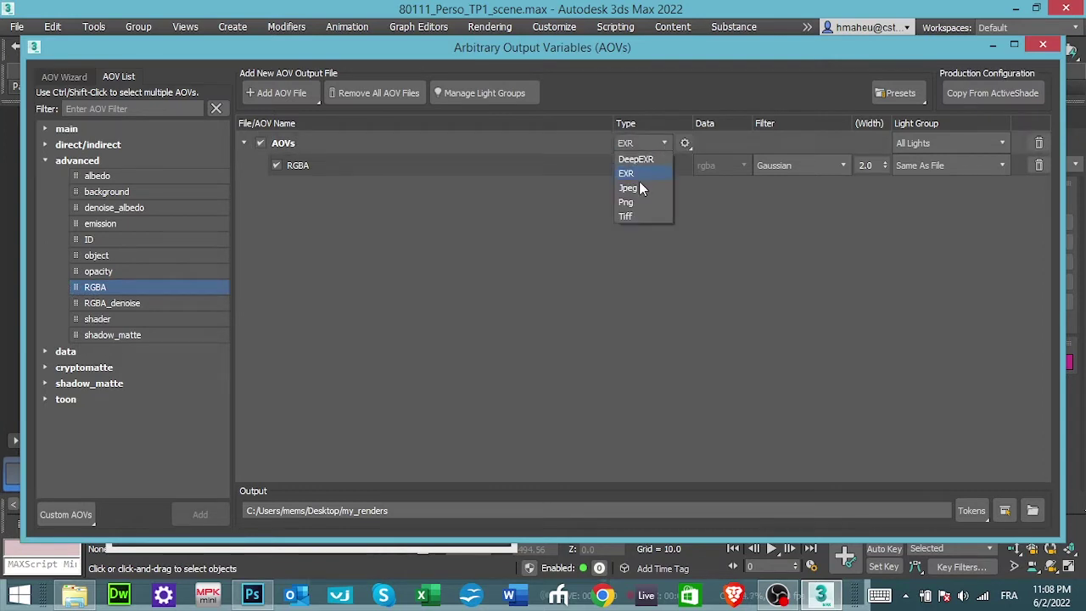
click(640, 202)
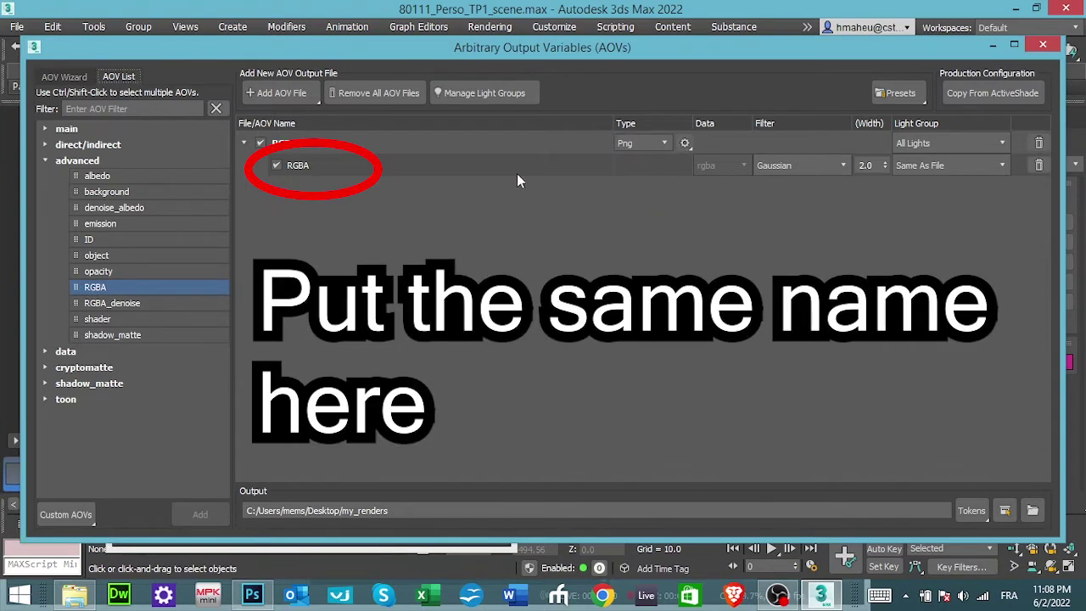
double_click(302, 165)
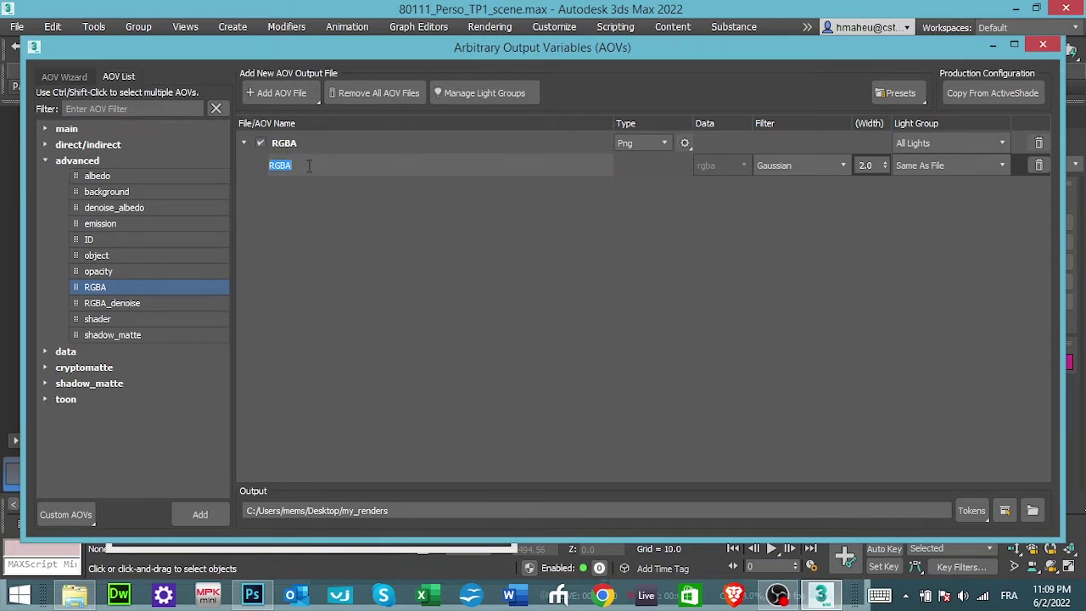
text(b)
text(ob)
key(Return)
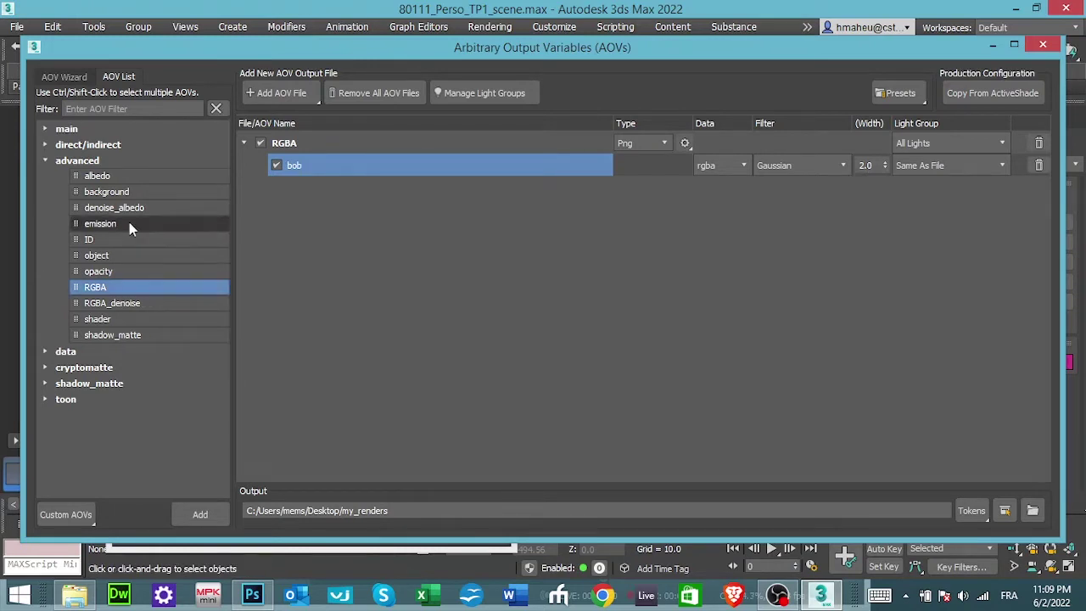
Step: Add the specular_direct AOV as a second output file
click(45, 160)
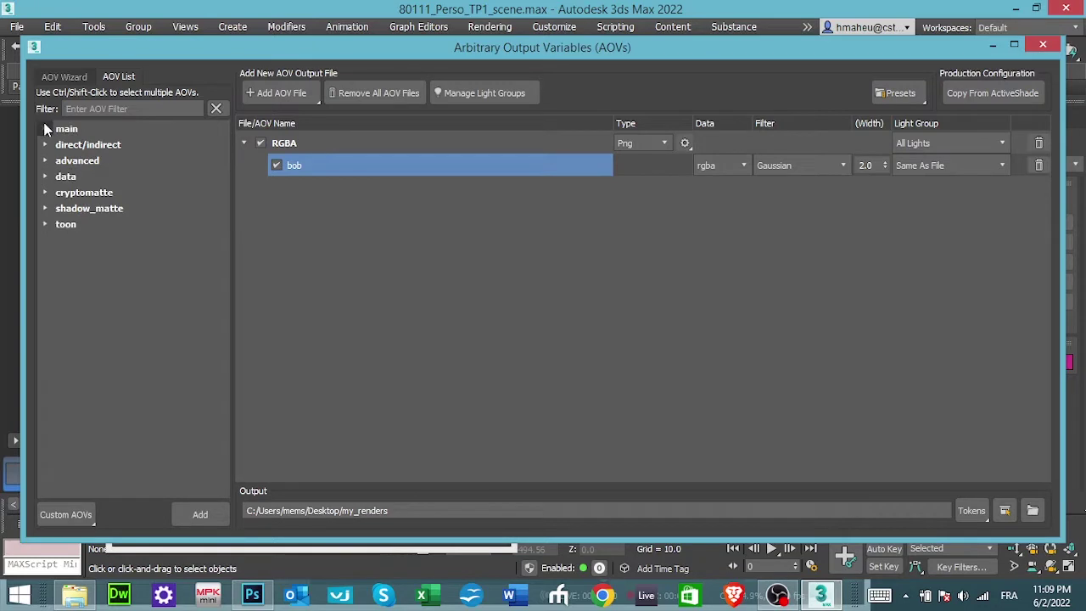
click(45, 129)
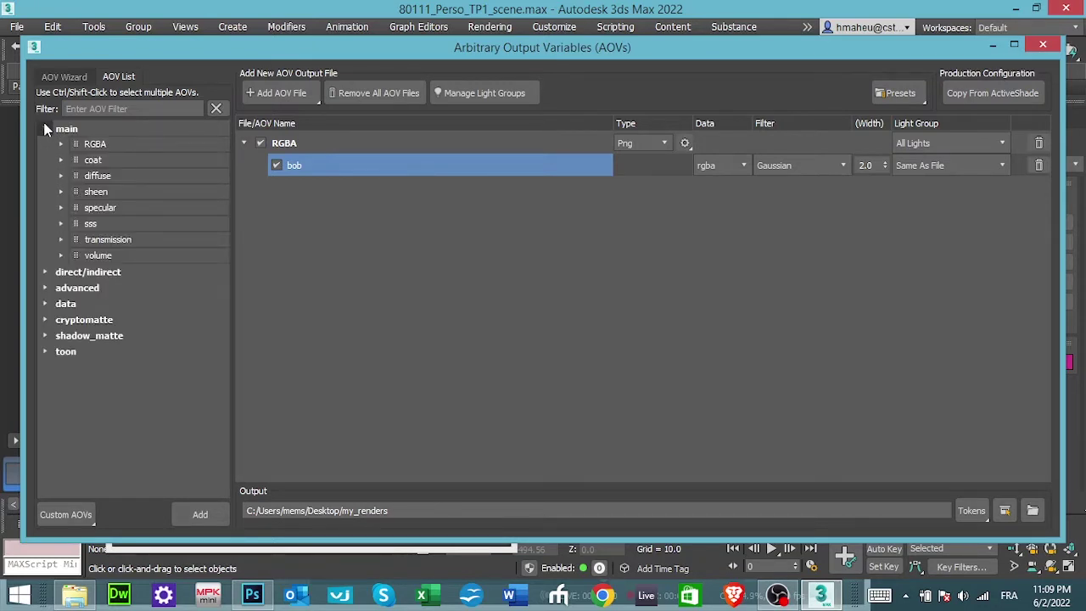
click(45, 129)
click(45, 129)
click(62, 207)
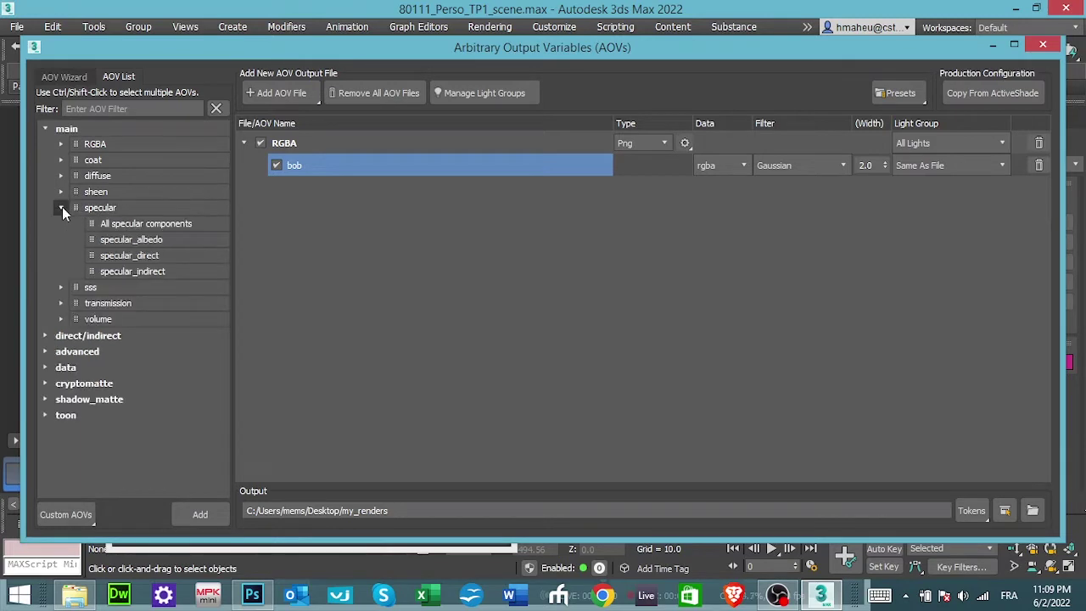
drag(138, 263, 417, 241)
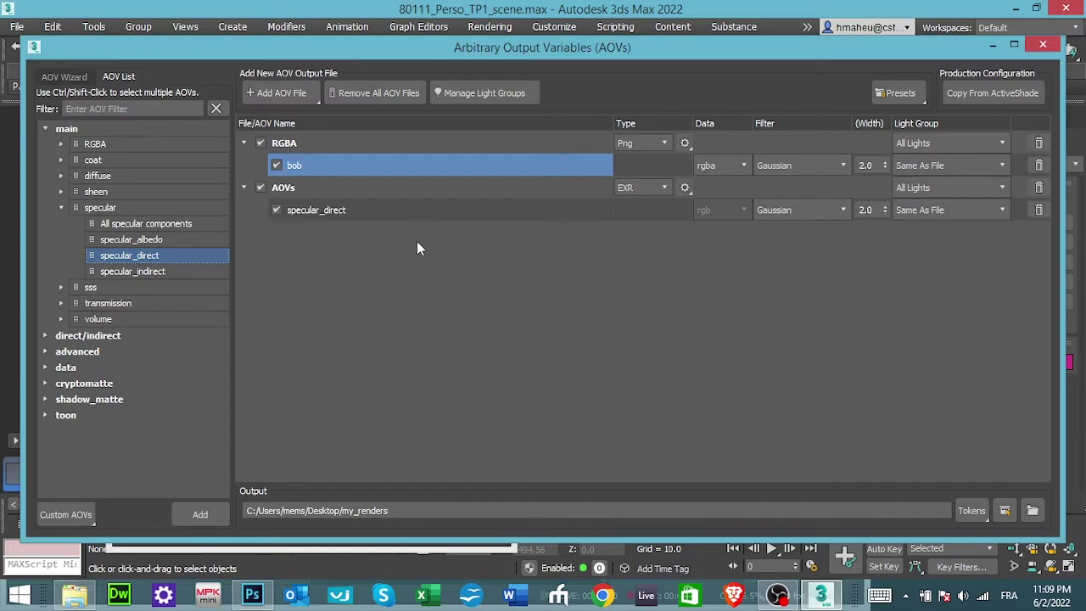
Step: Rename the output files to 'ambiant occlusion' and 'specular'
double_click(288, 142)
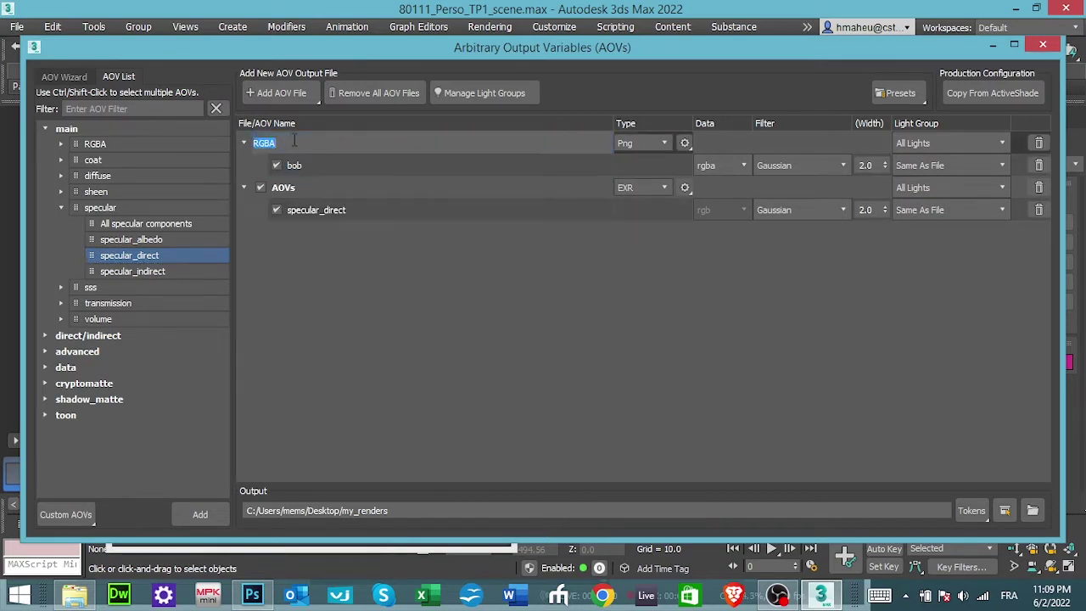
text(a)
text(mb)
text(iant o)
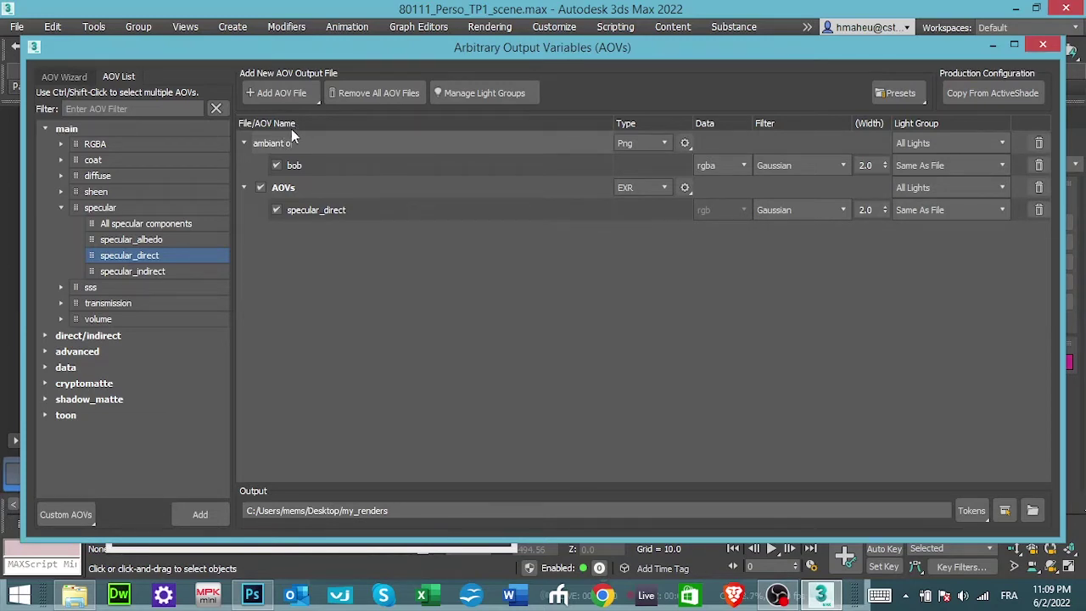
text(cclusion)
key(Return)
click(285, 190)
click(285, 190)
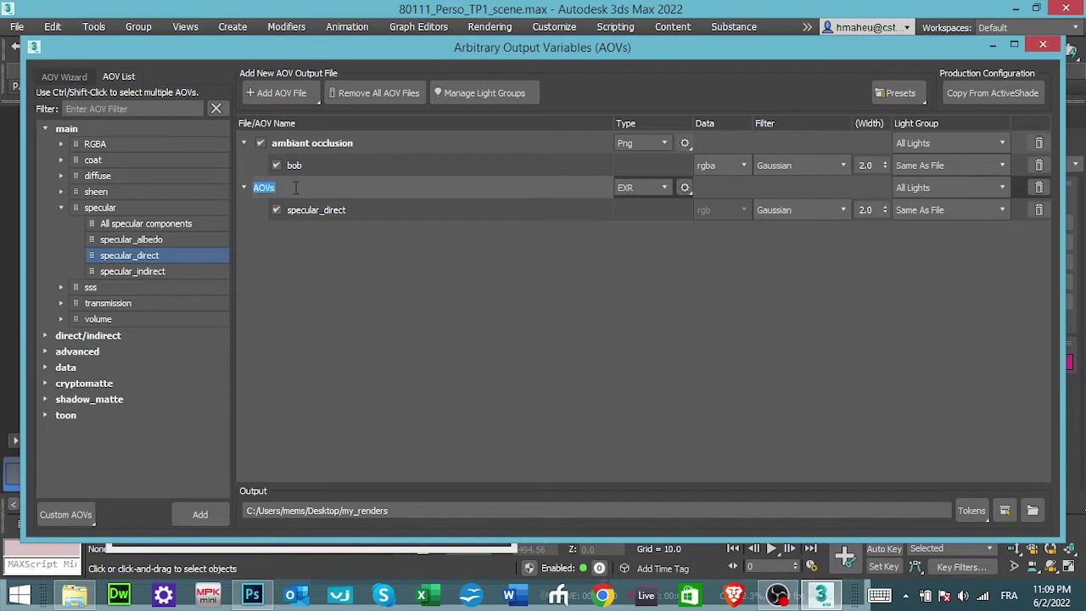
text(specular)
key(Return)
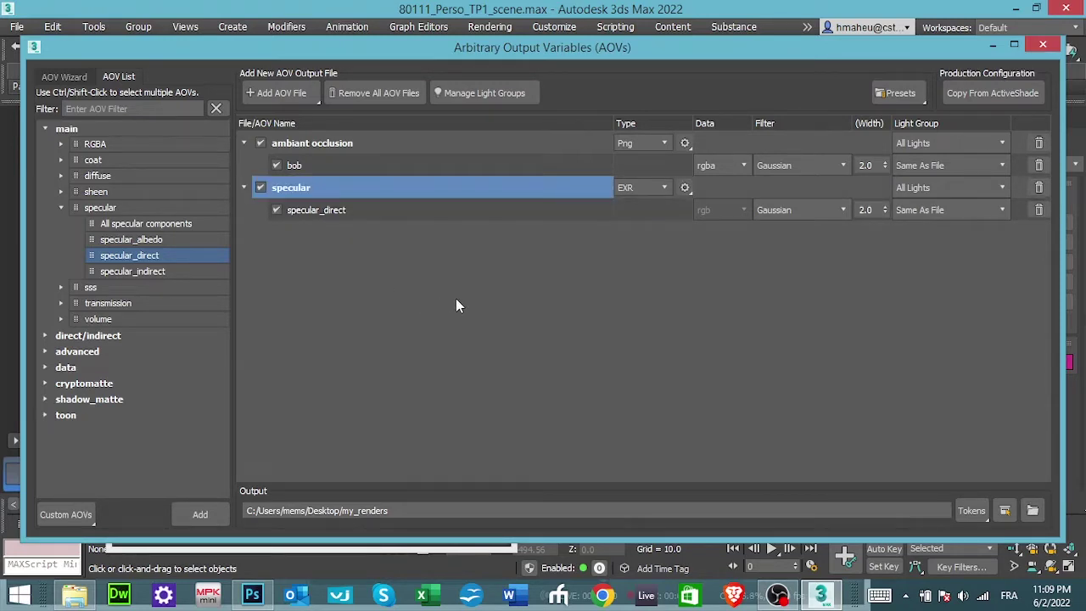
Step: Set the specular output to PNG and write both outputs to the my_renders folder
click(645, 183)
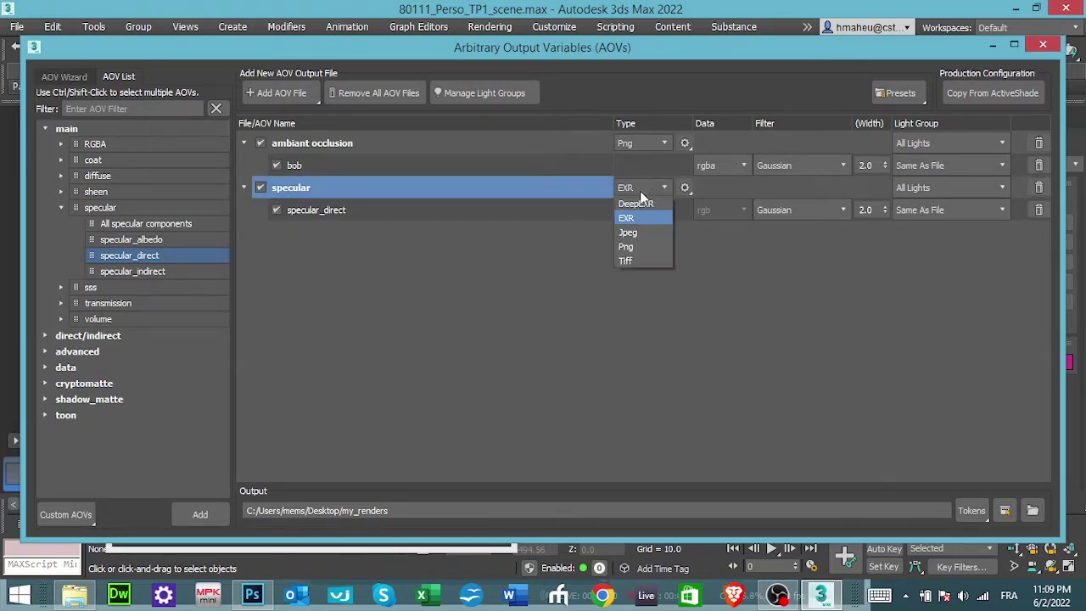
click(630, 247)
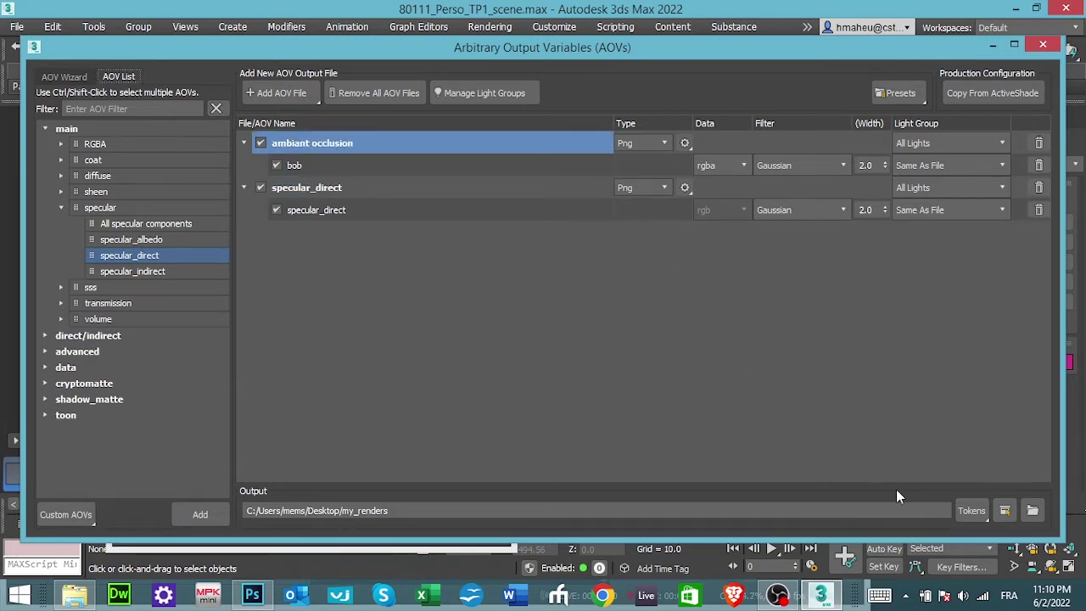
click(1006, 511)
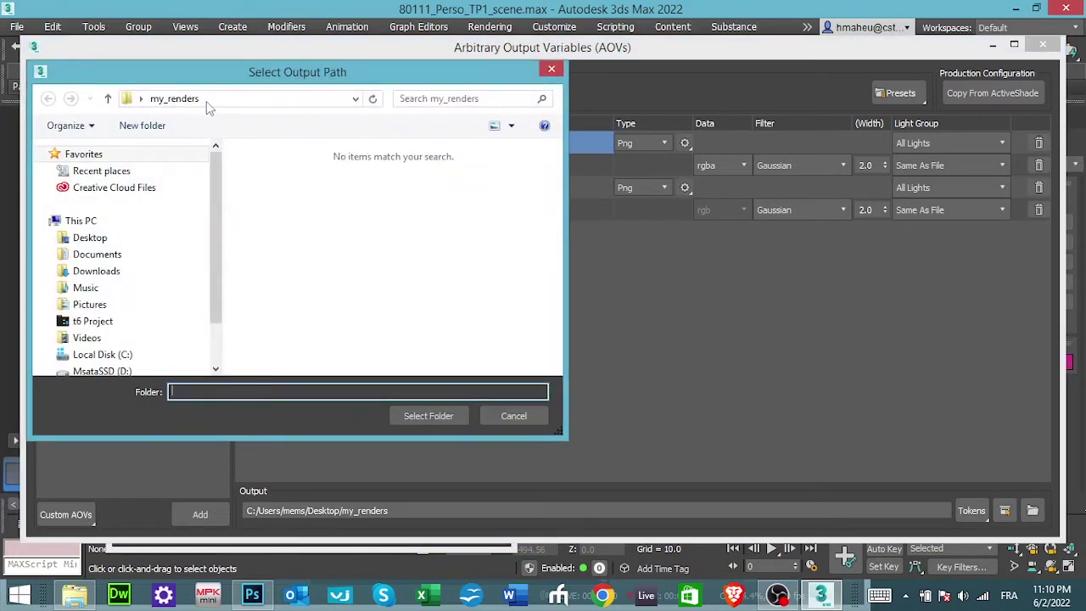
click(413, 417)
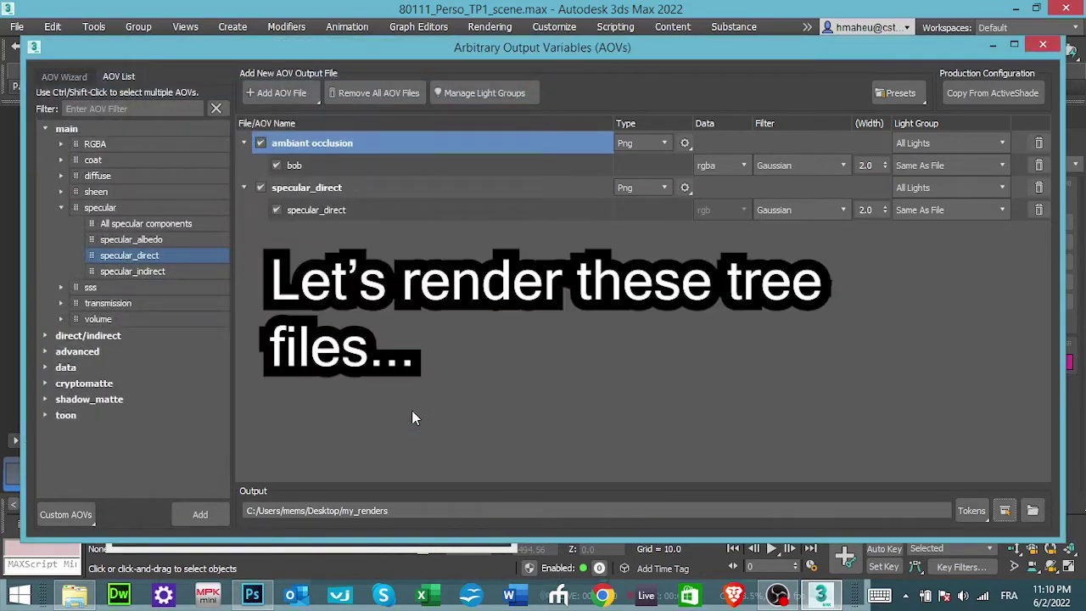
click(1044, 46)
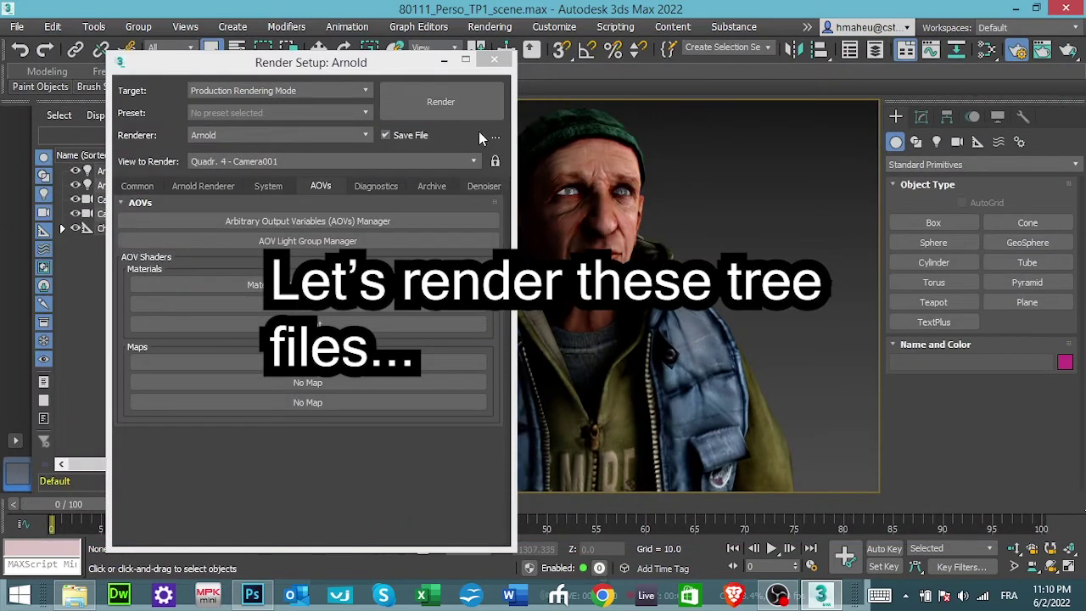
Step: Render the Camera001 view with its AOVs, then bring Photoshop to the front
click(458, 105)
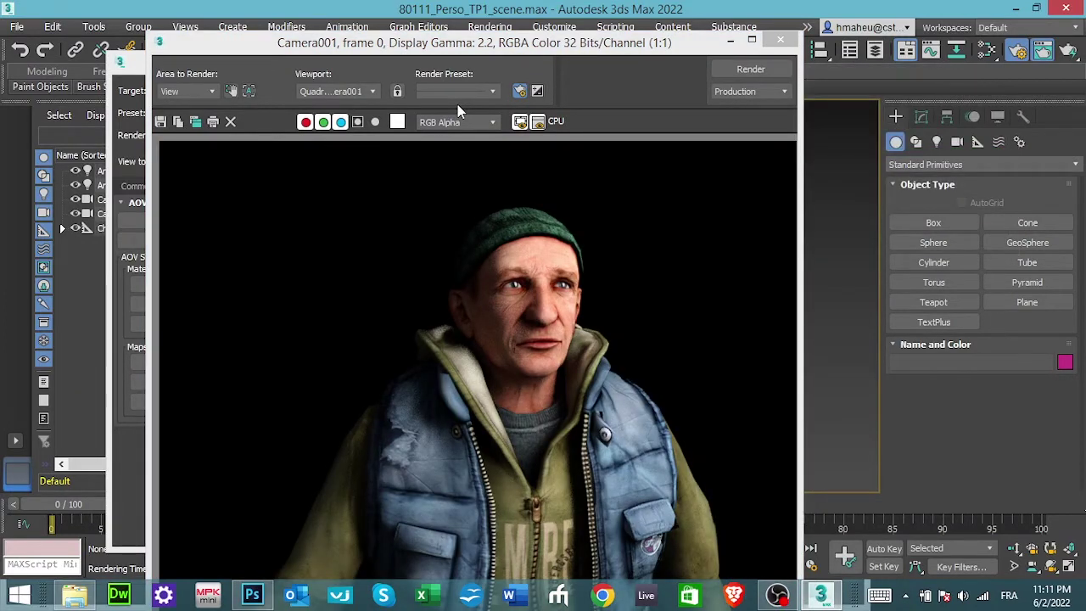
click(252, 596)
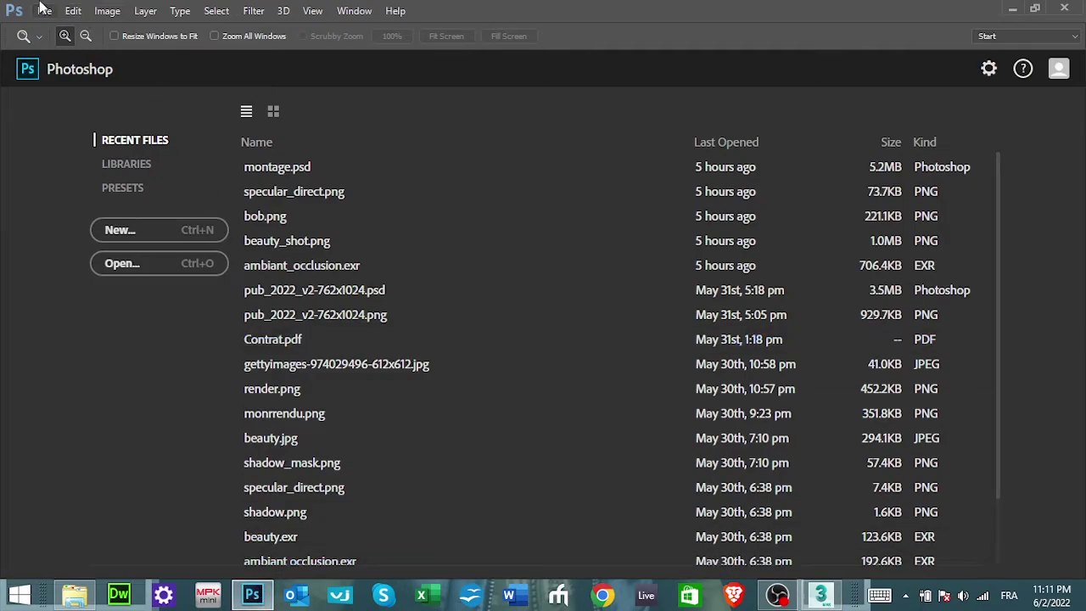
Step: Open ambiant occlusion.png, beauty_shot.png and specular_direct.png from my_renders together
click(44, 10)
click(51, 45)
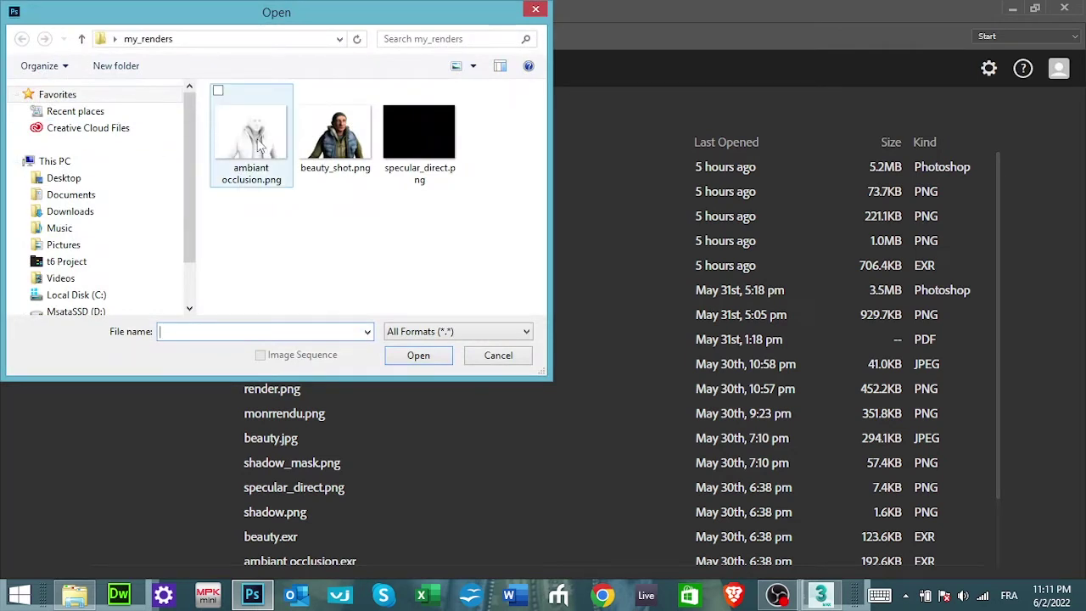
click(259, 146)
shift+click(354, 141)
shift+click(423, 140)
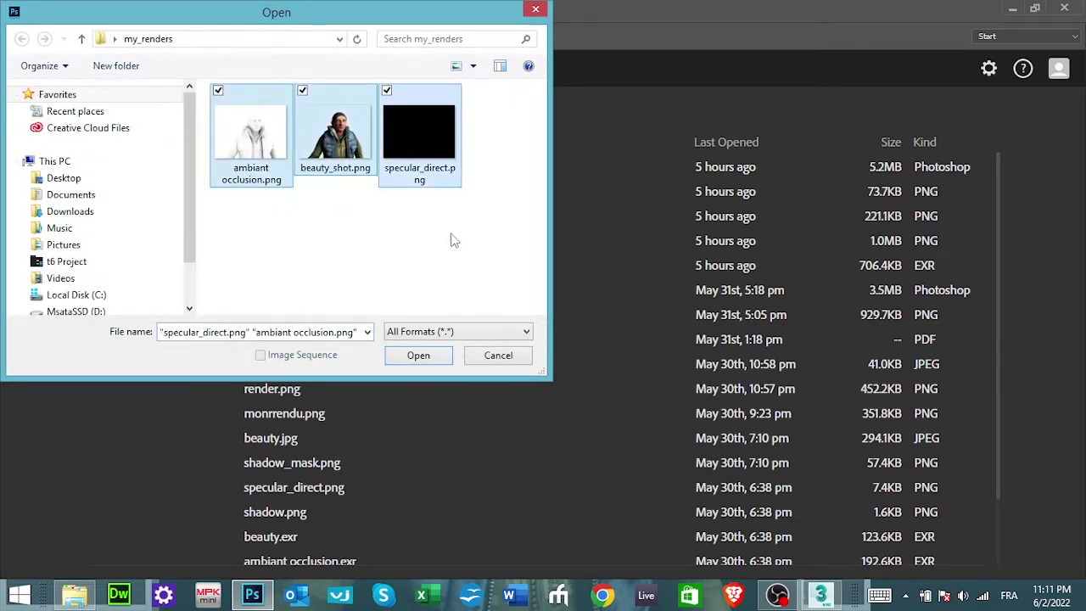
click(417, 355)
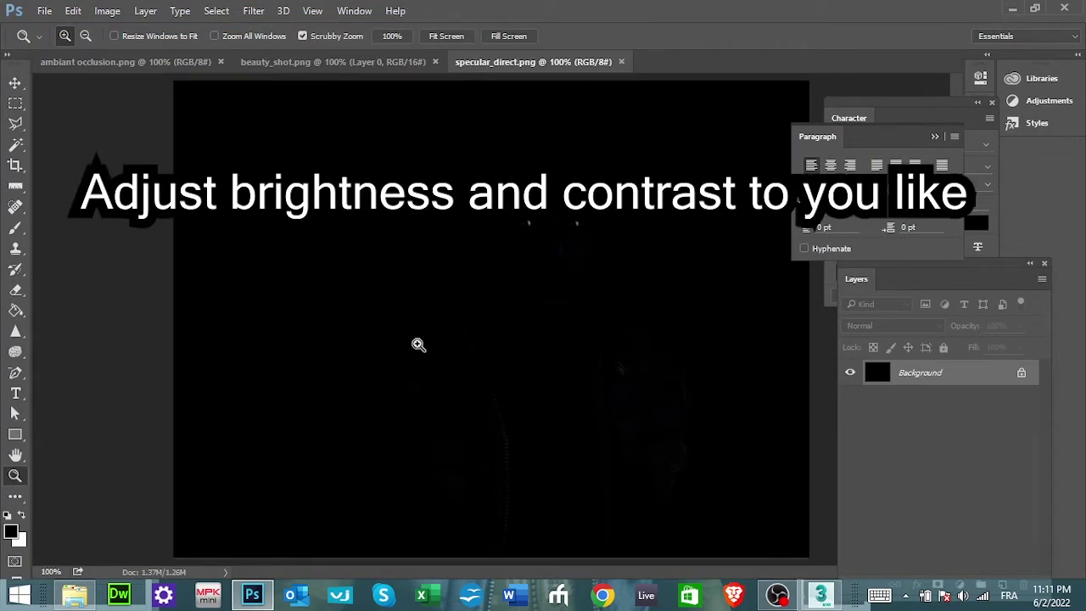
Step: Apply a legacy Brightness/Contrast adjustment to specular_direct with brightness 2 and contrast 92
click(108, 10)
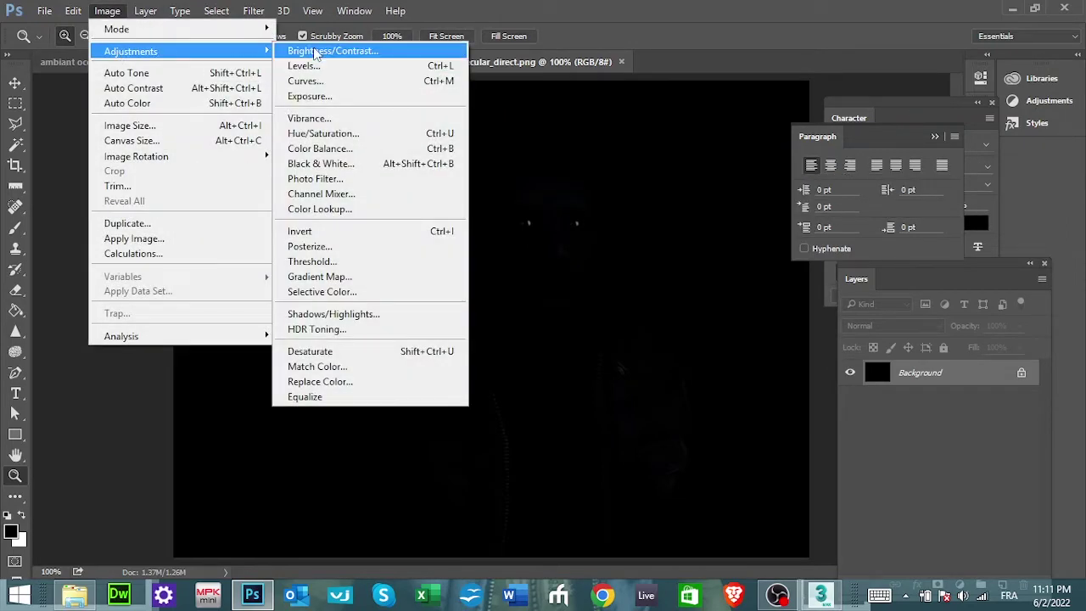
click(316, 52)
click(777, 181)
drag(853, 119, 871, 119)
drag(851, 153, 903, 153)
drag(871, 119, 858, 120)
drag(903, 154, 923, 154)
drag(858, 120, 853, 120)
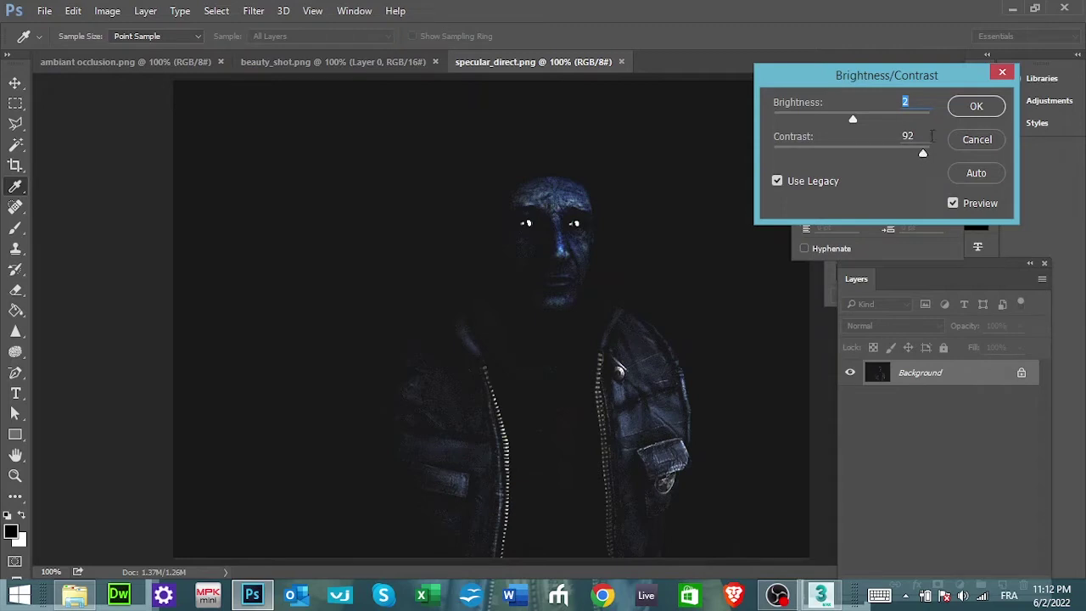
click(965, 106)
key(z)
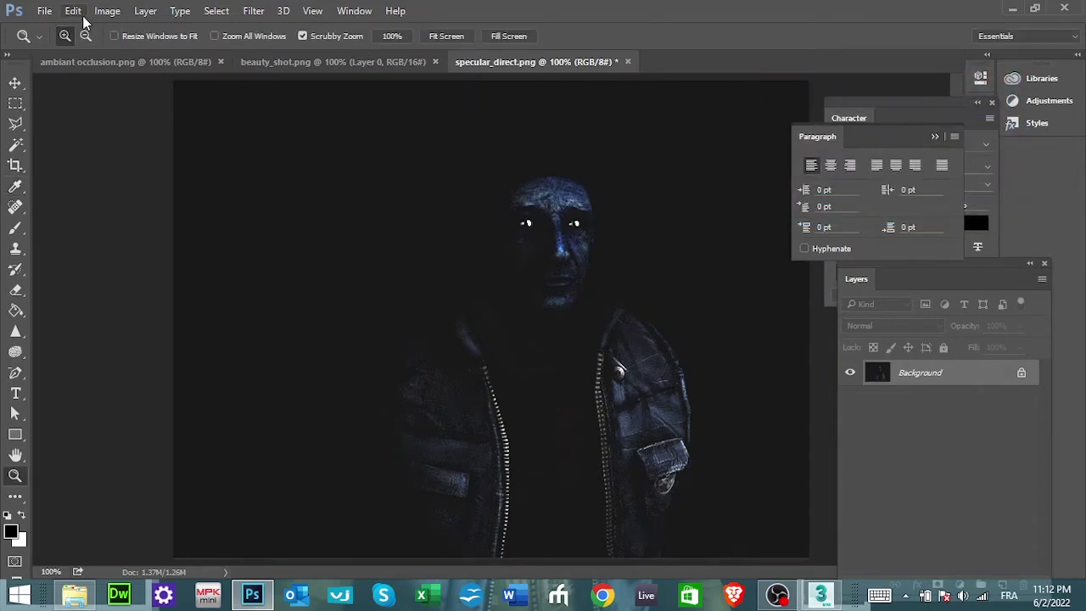
Step: Select and copy the entire specular_direct image
click(218, 11)
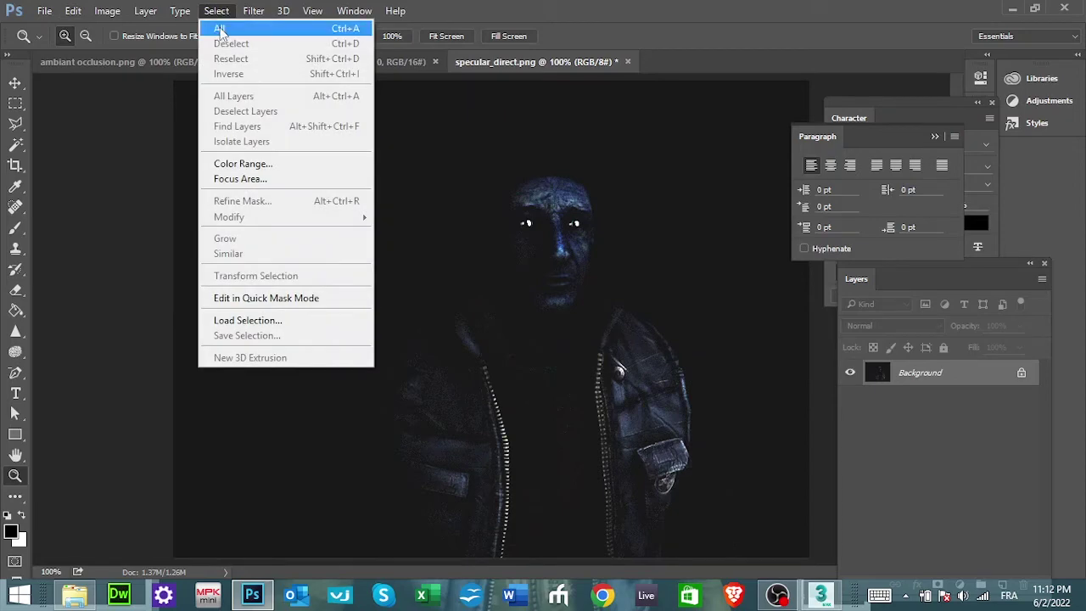
click(221, 31)
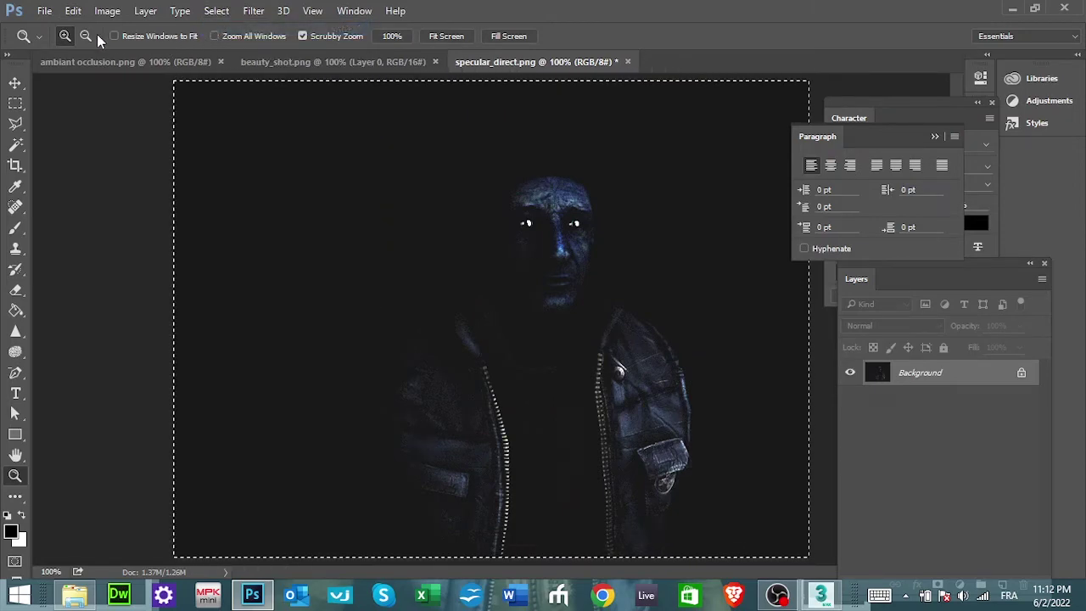
click(73, 11)
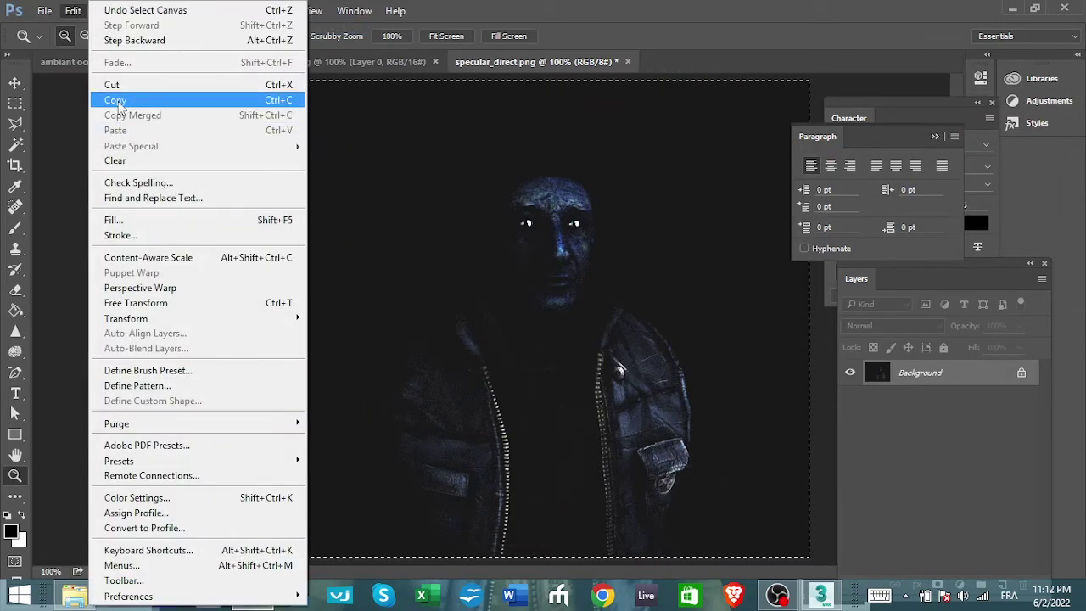
click(119, 101)
click(275, 59)
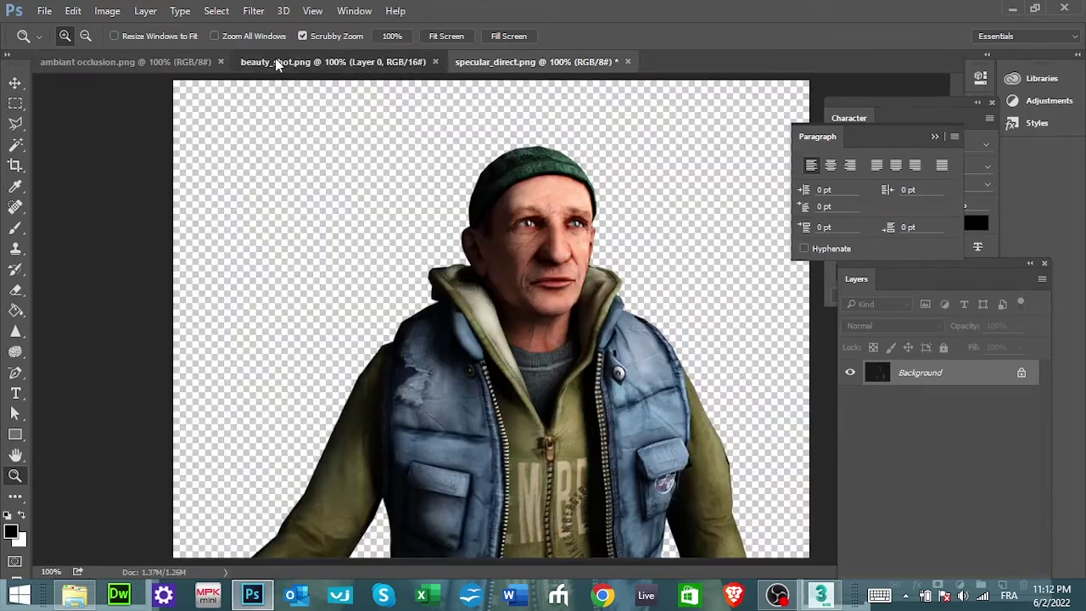
Step: Paste the specular pass in place as Layer 1 and load Layer 0's transparency as a selection
click(73, 11)
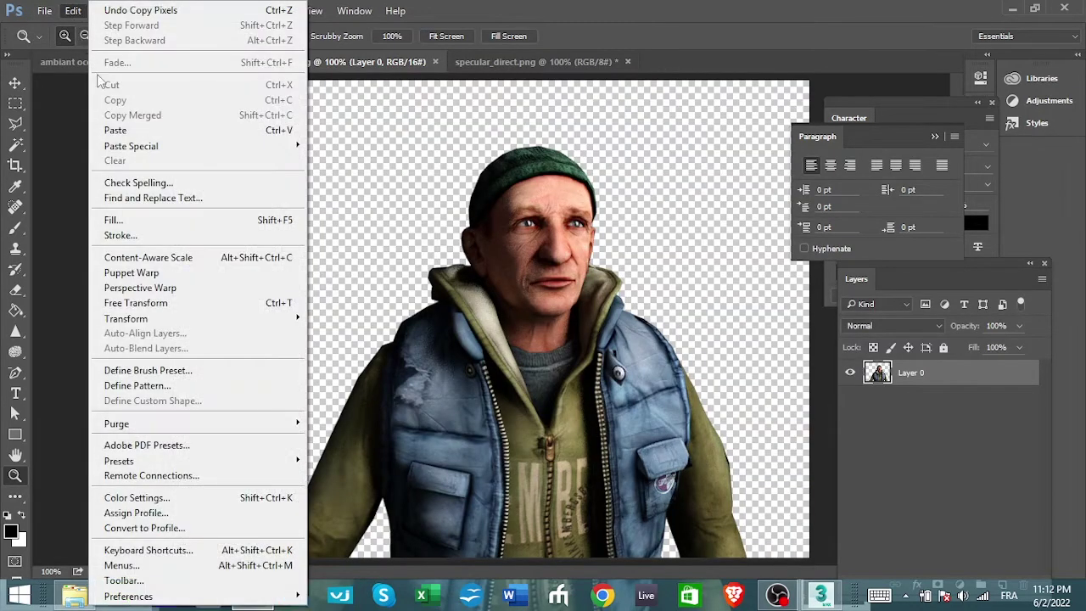
mouse_move(130, 146)
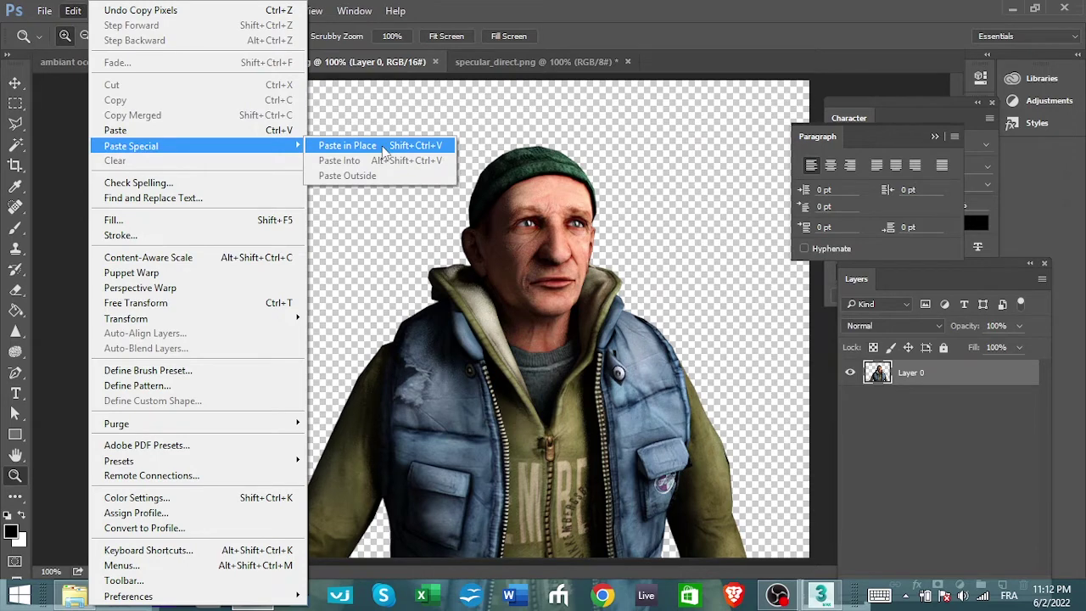
click(383, 151)
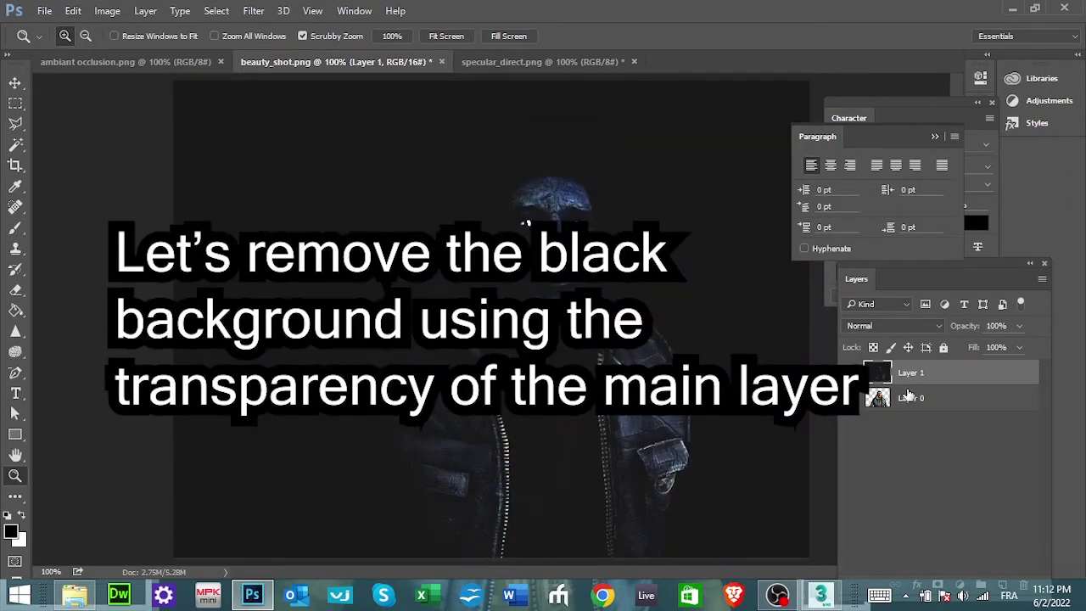
click(910, 397)
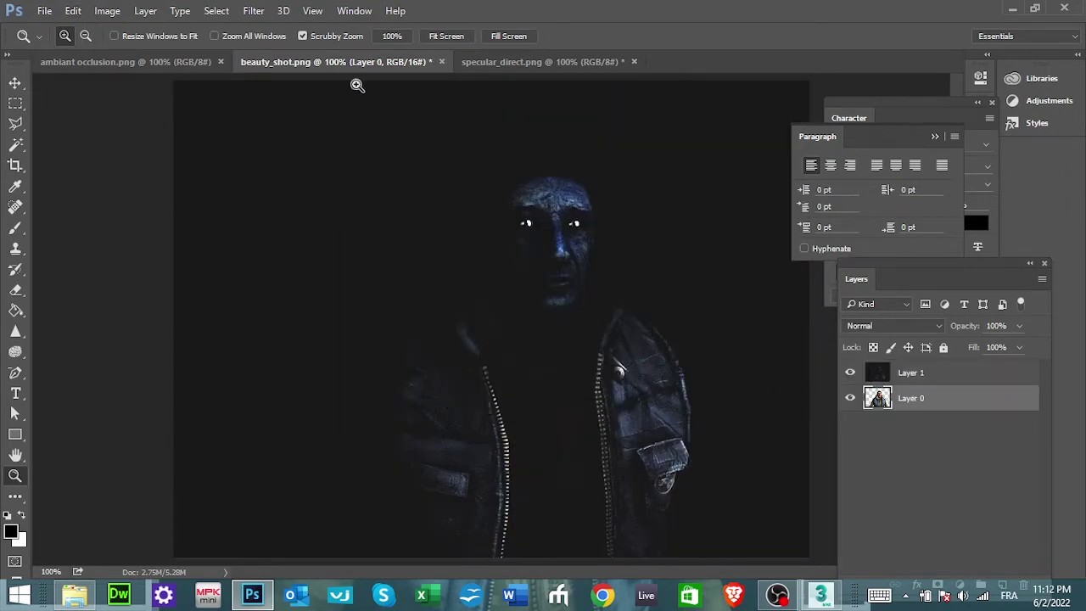
click(218, 12)
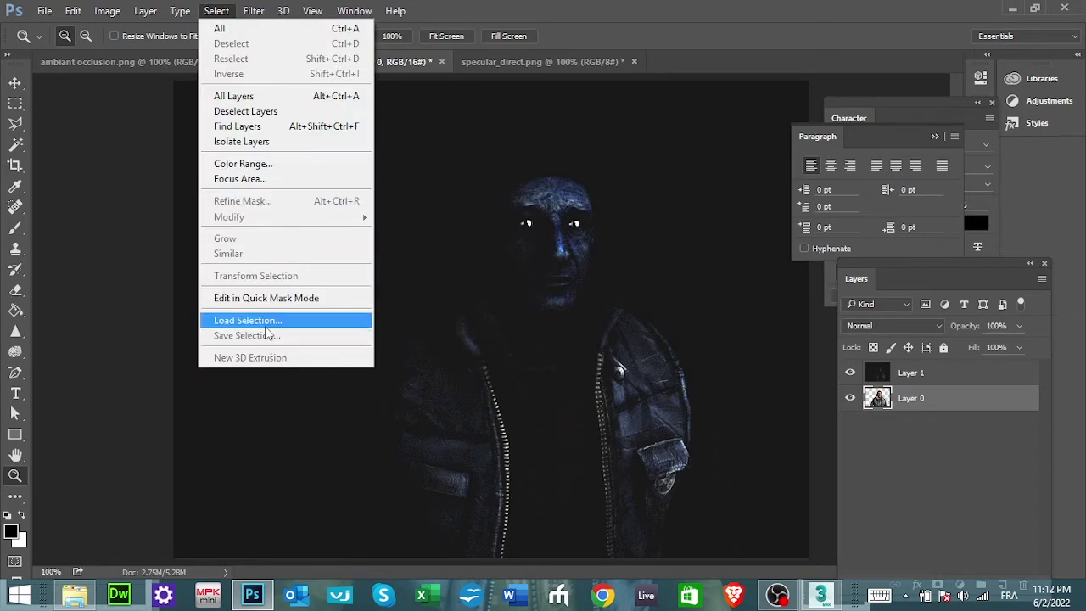
click(265, 322)
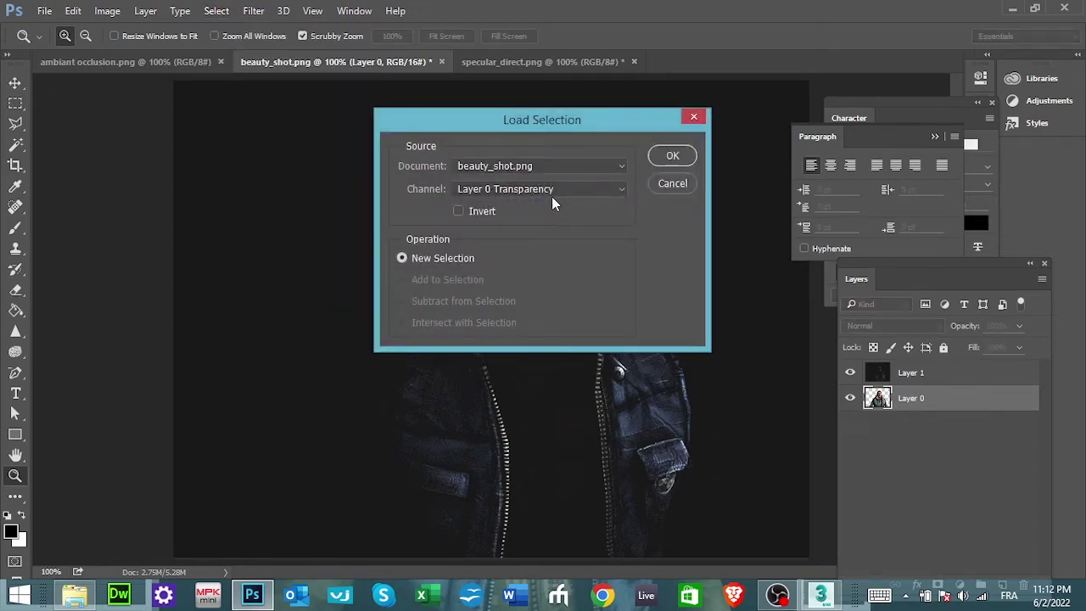
click(668, 156)
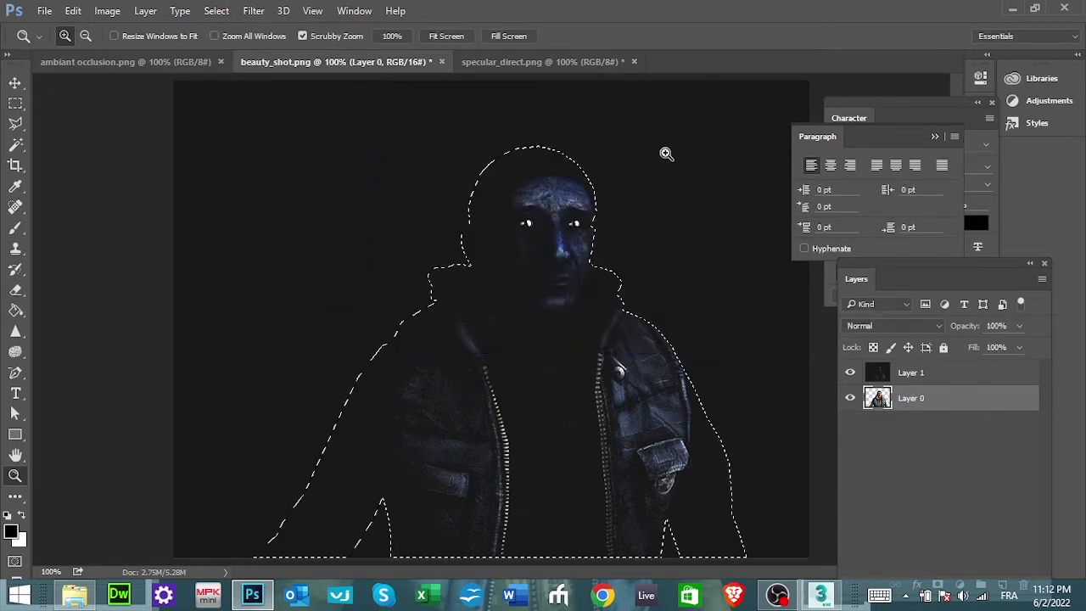
Step: Invert the selection, clear the black background from Layer 1, and deselect
click(217, 11)
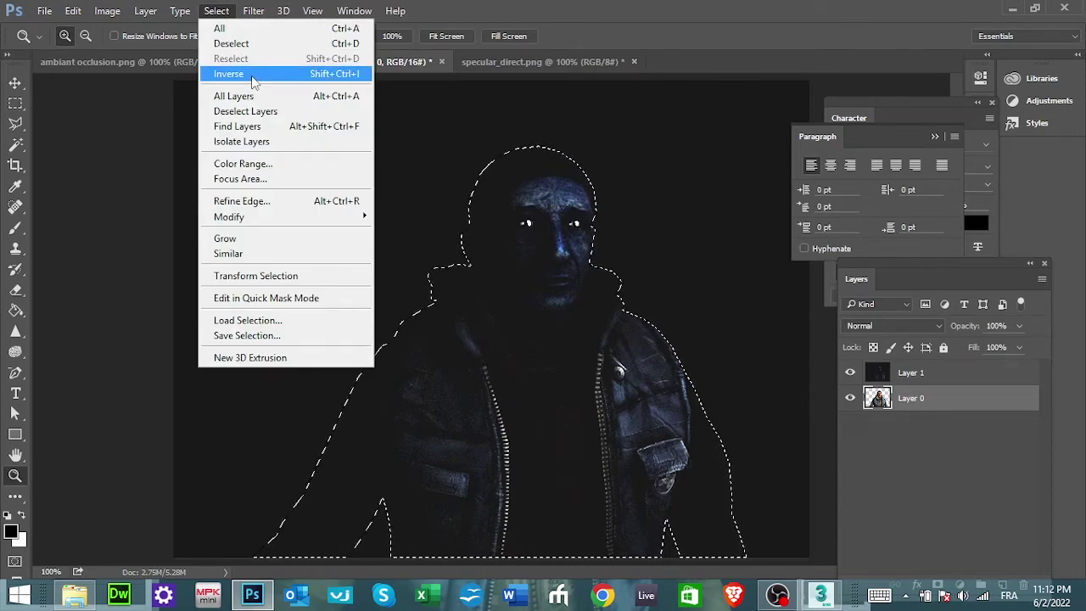
click(252, 80)
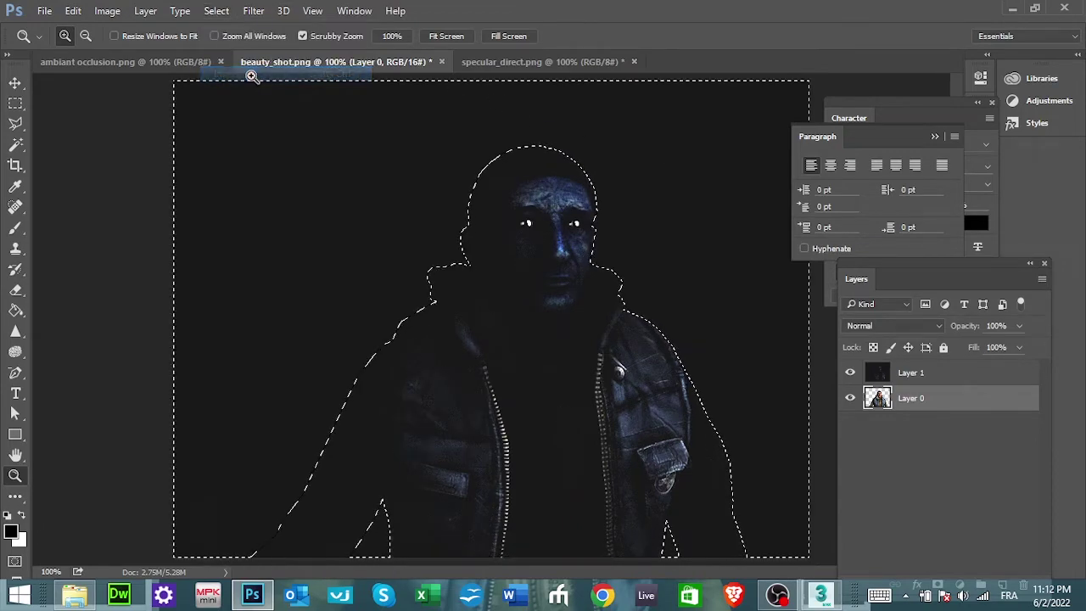
click(904, 374)
click(72, 11)
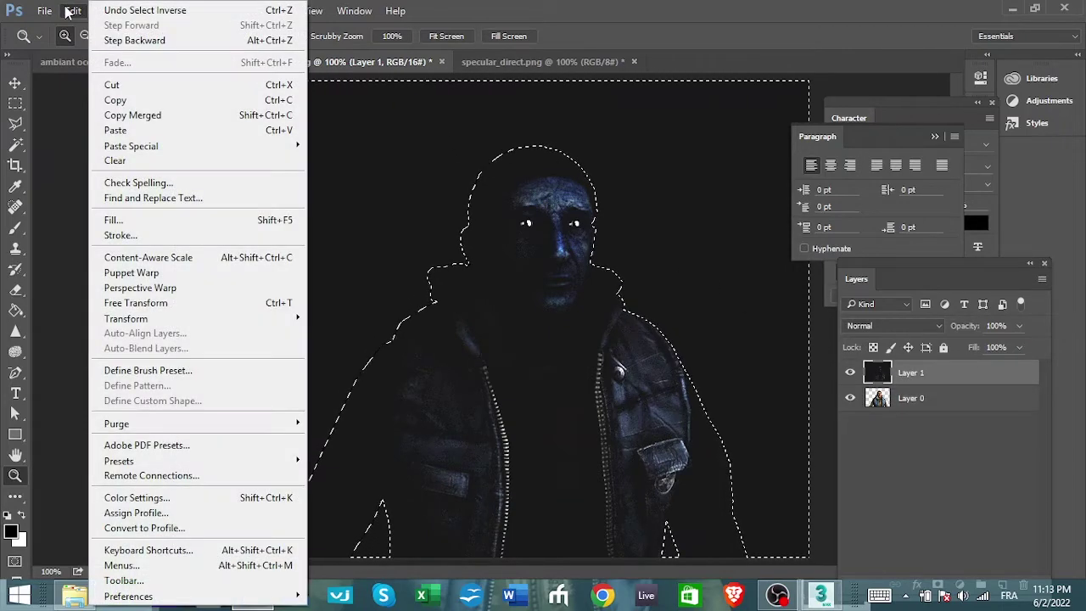
click(146, 161)
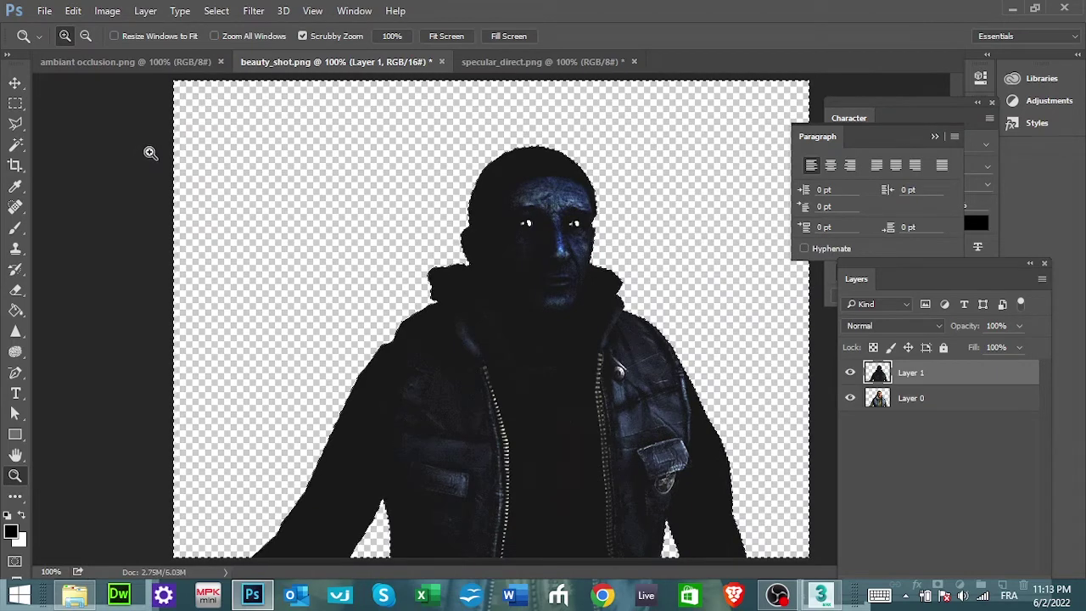
click(225, 11)
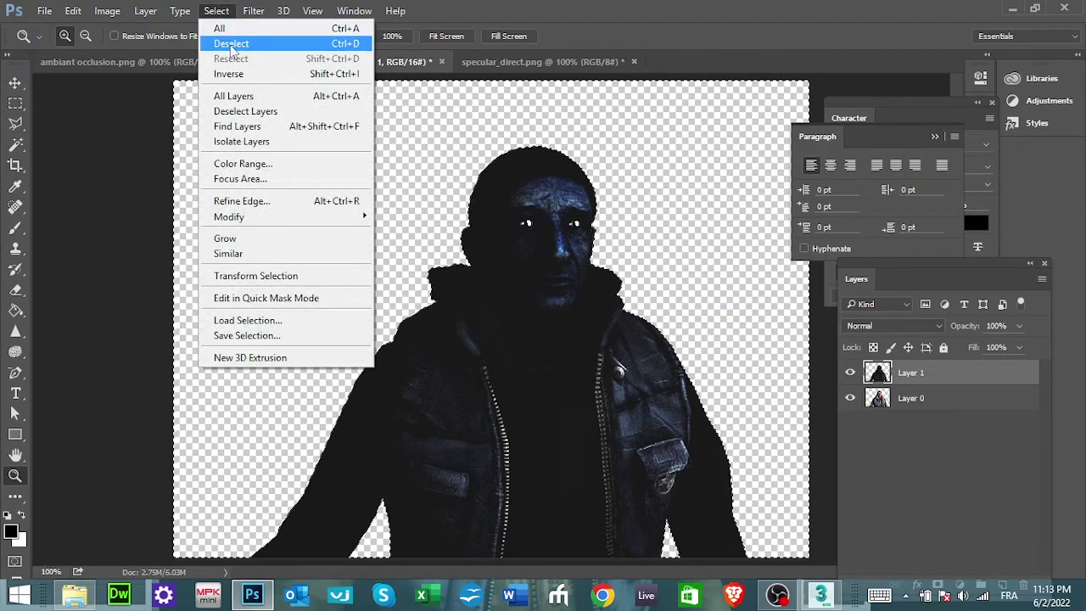
click(230, 43)
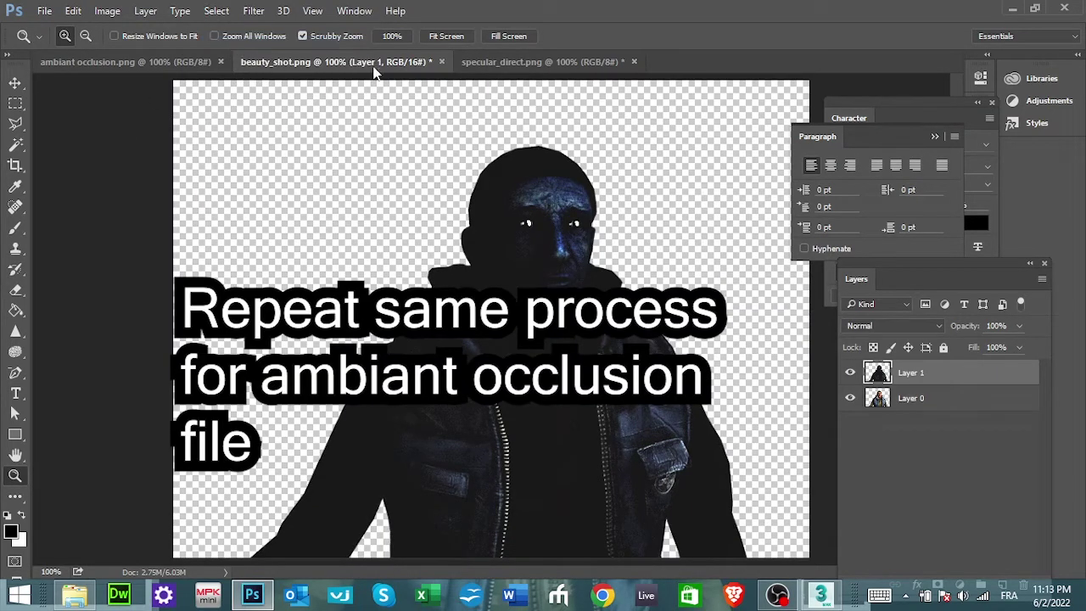
Step: Darken the ambiant occlusion image with Brightness/Contrast: brightness -130, contrast 56
click(482, 63)
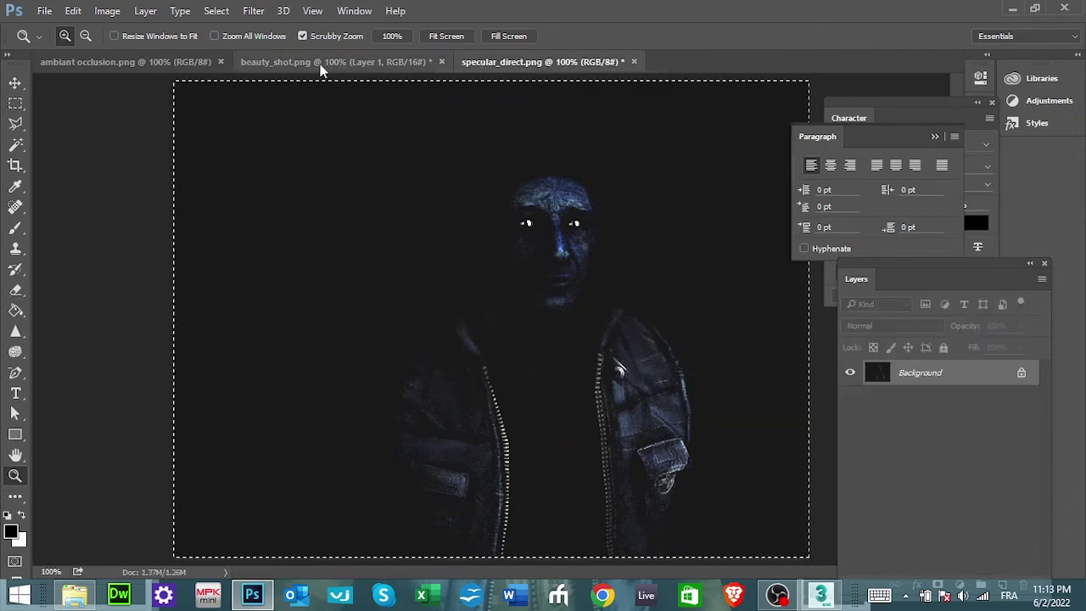
click(178, 68)
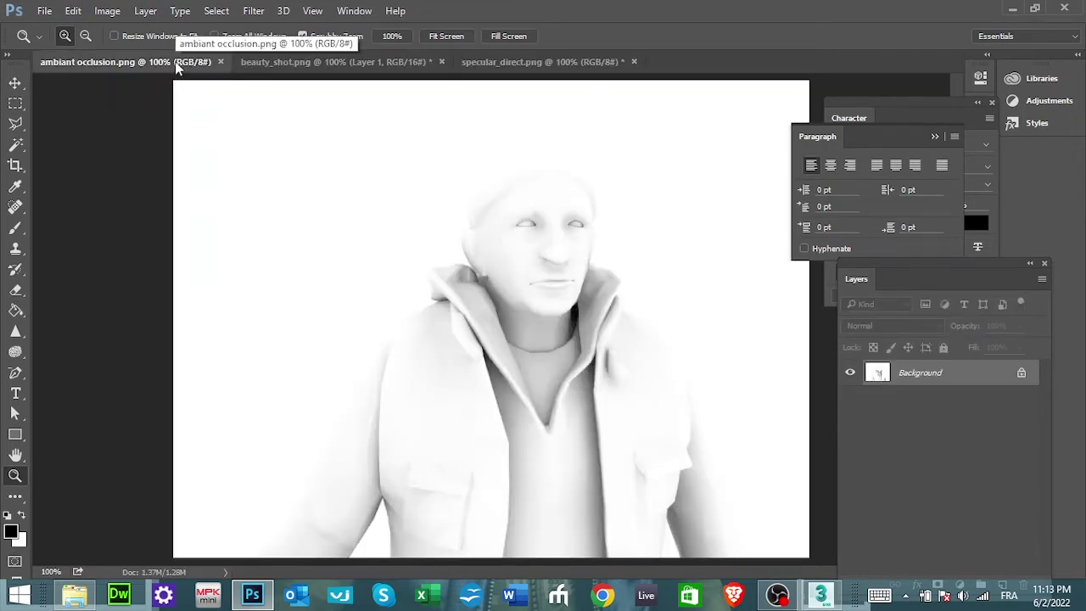
click(109, 11)
mouse_move(131, 52)
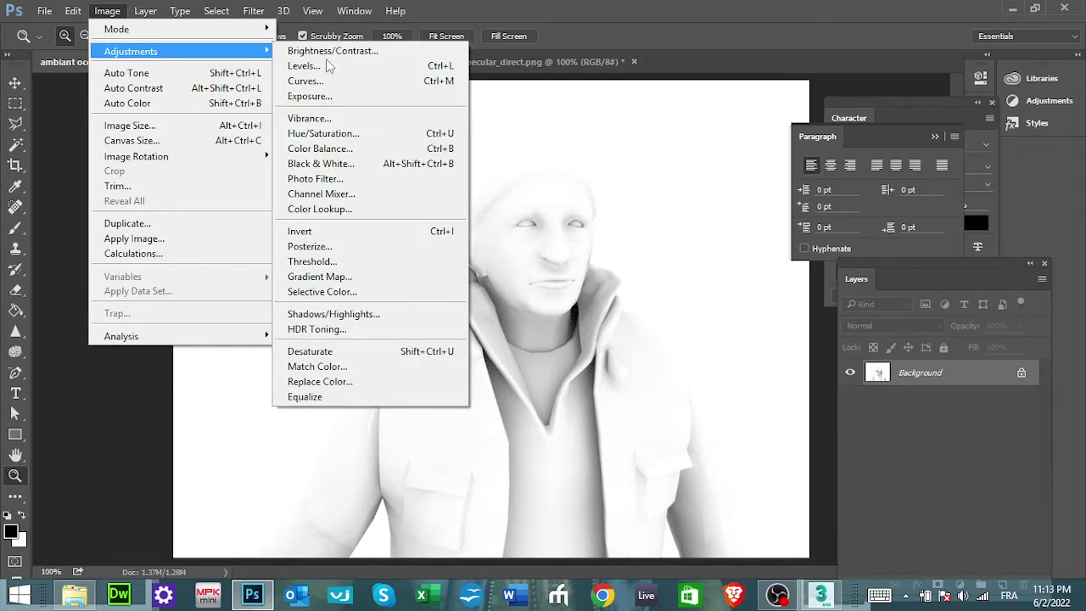
click(329, 44)
drag(866, 156, 896, 158)
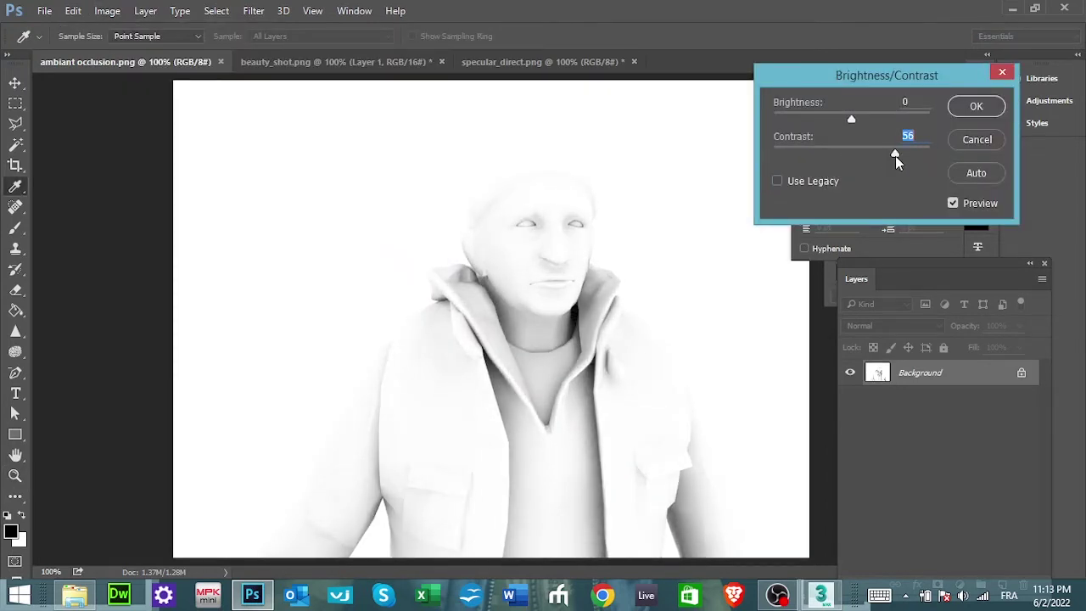
drag(853, 119, 779, 105)
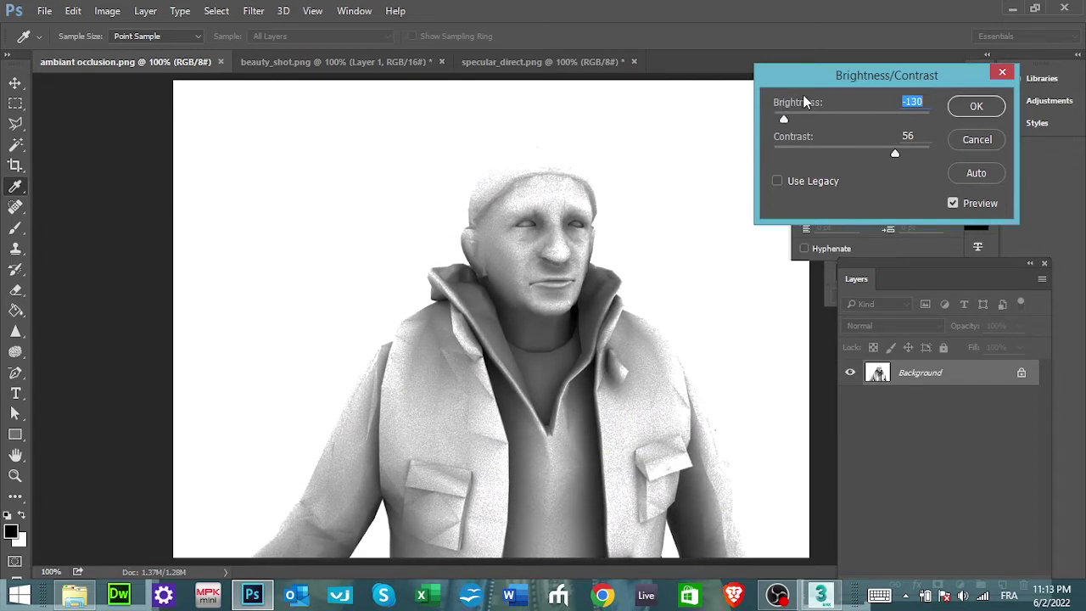
click(976, 107)
key(z)
Step: Select the entire AO image and copy it
click(216, 10)
click(214, 28)
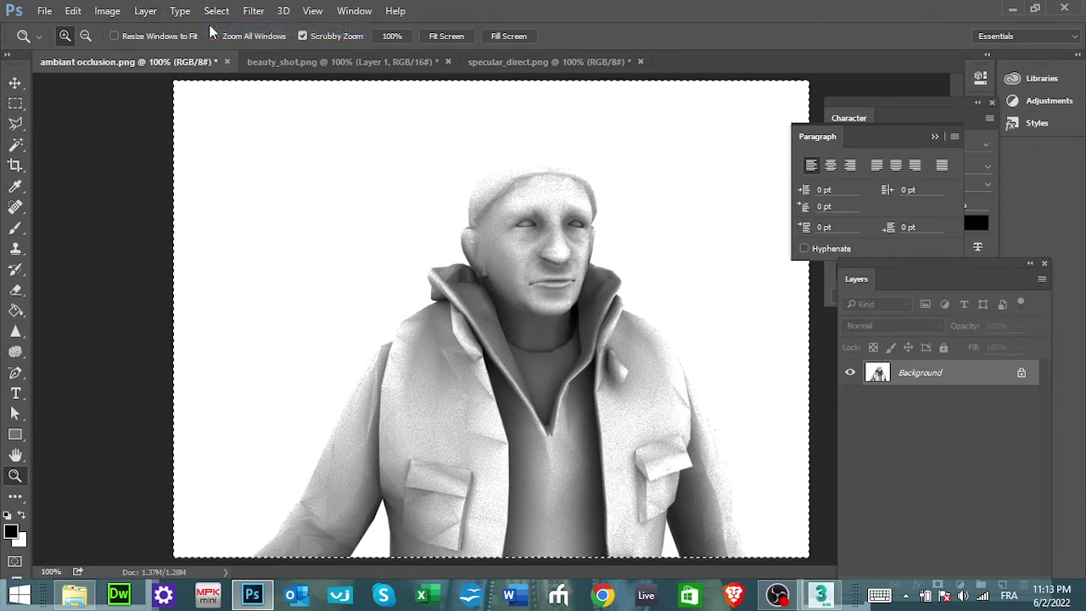
click(73, 10)
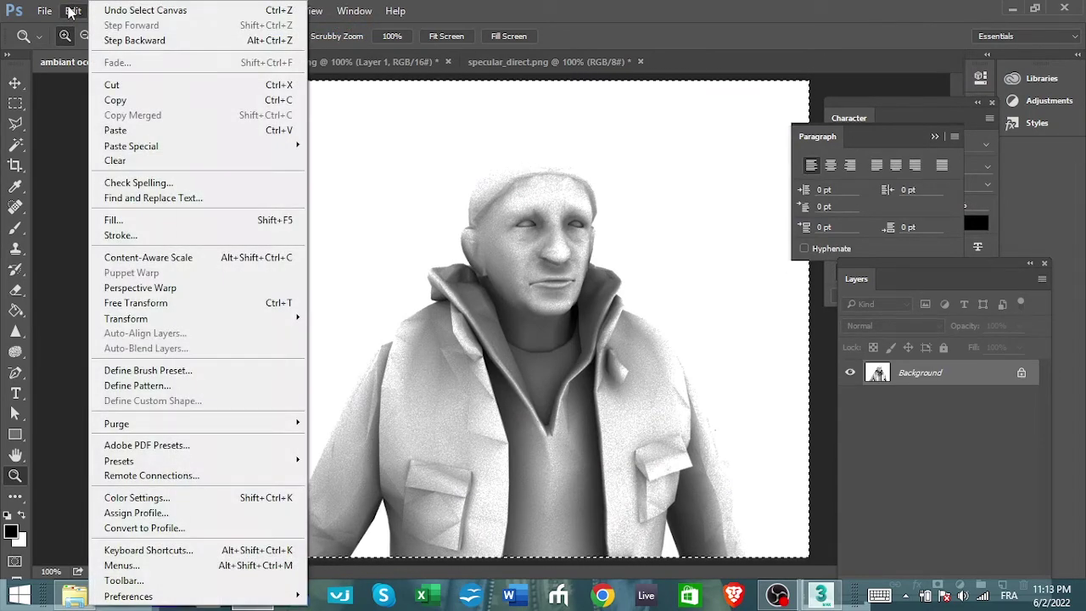
click(115, 100)
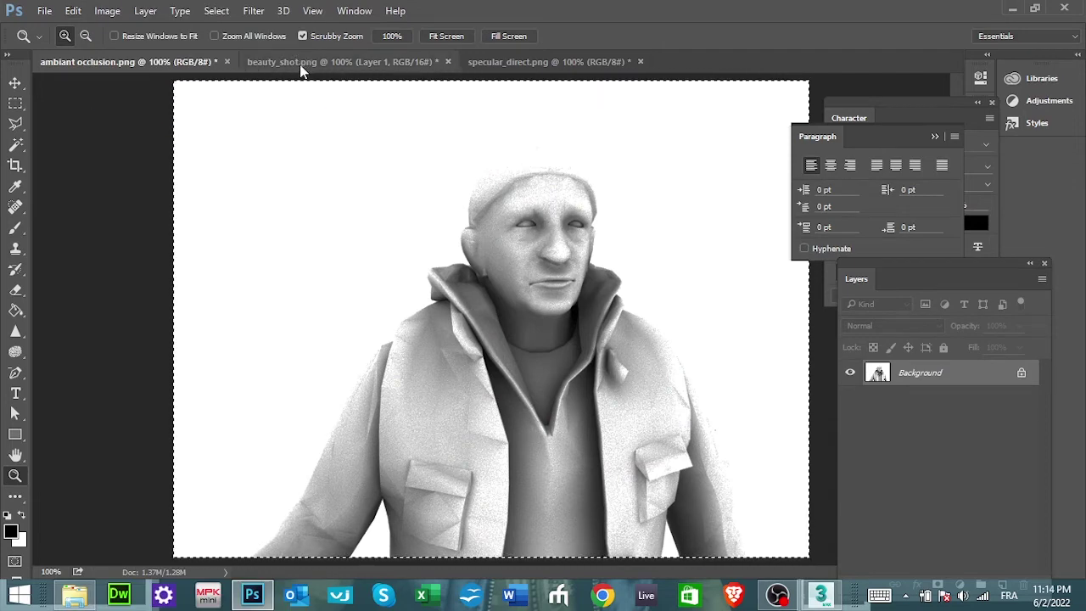
Step: Paste the AO image in place into beauty_shot as Layer 2
click(301, 67)
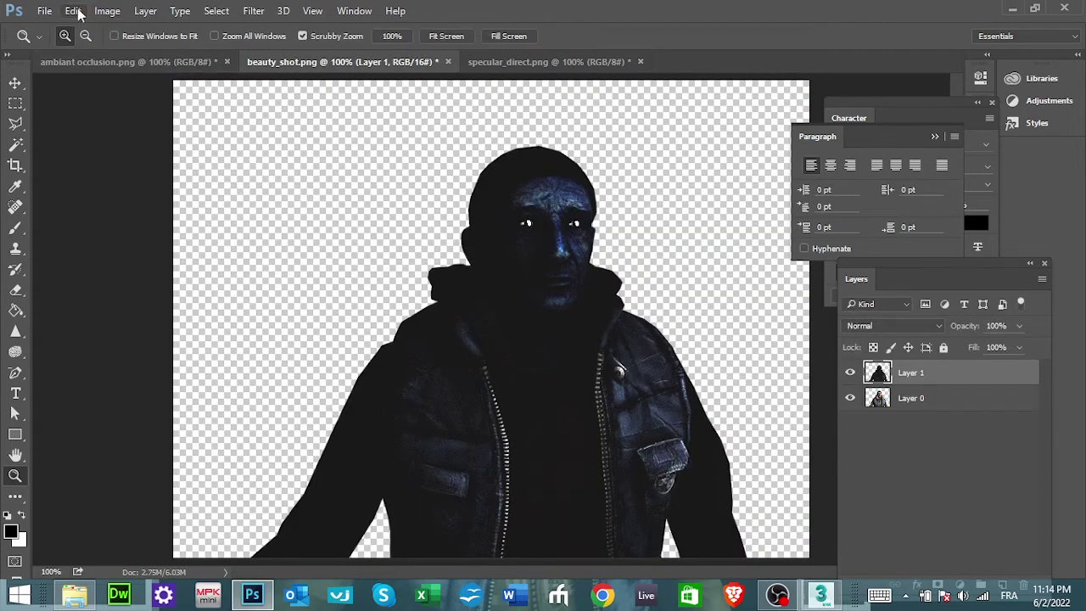
click(73, 11)
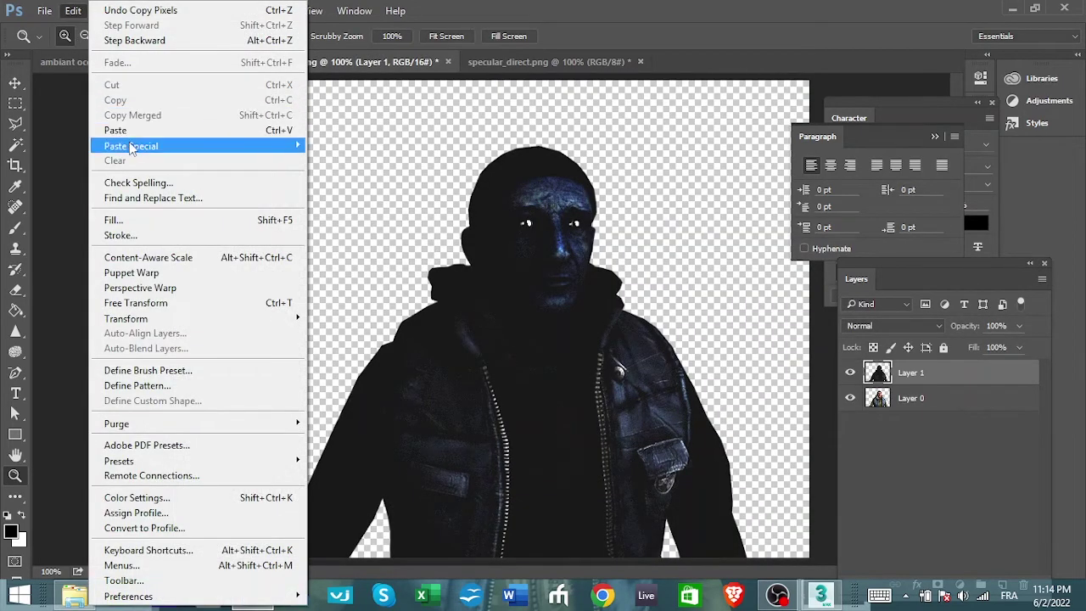
mouse_move(132, 146)
click(344, 146)
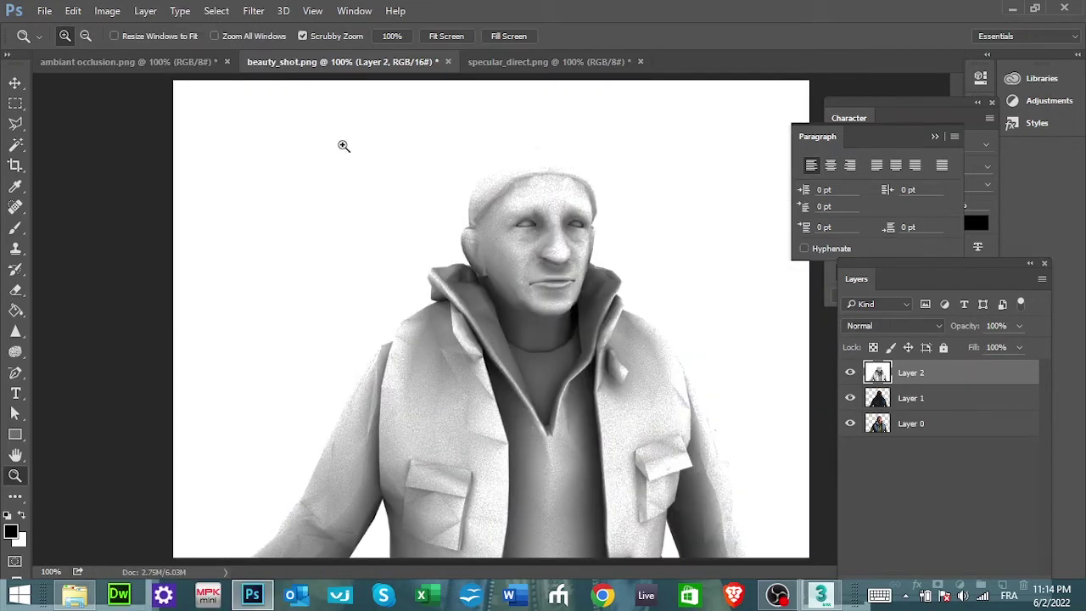
Step: Load Layer 0's transparency as a selection and invert it to cover the background
click(923, 422)
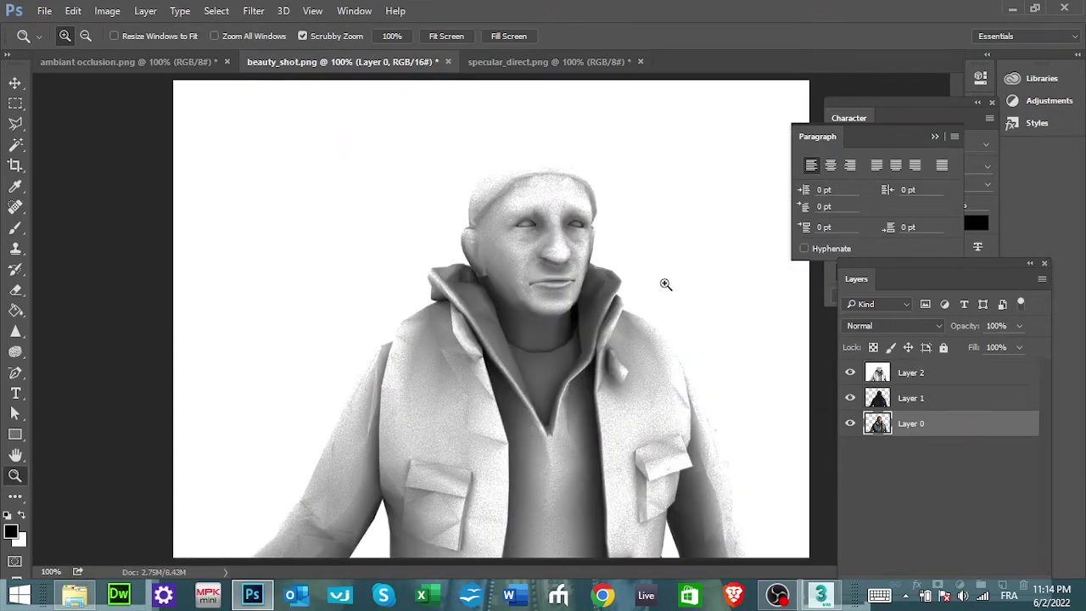
click(214, 11)
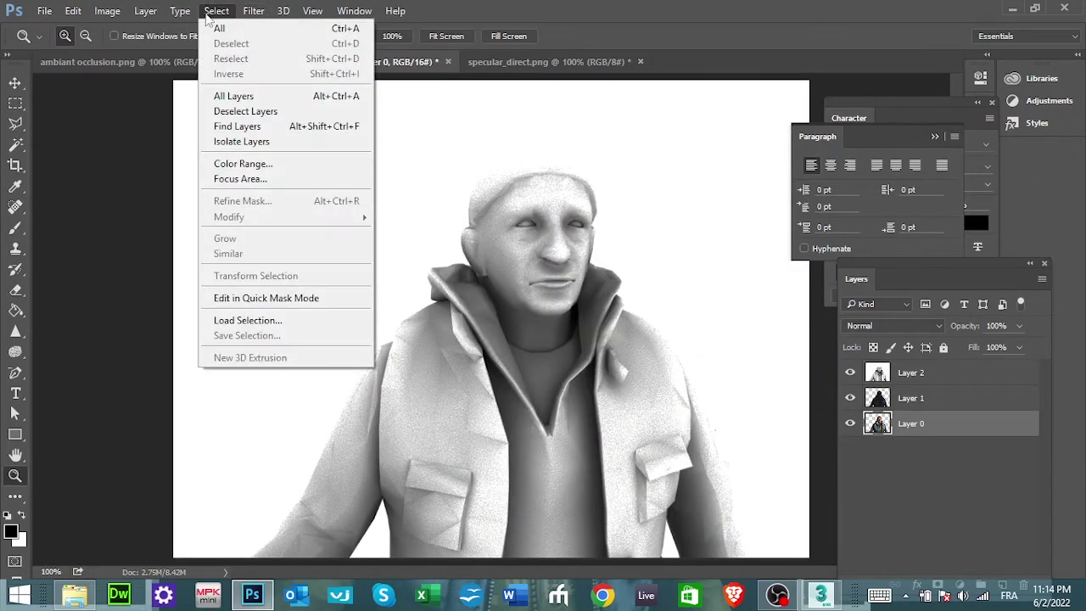
click(288, 322)
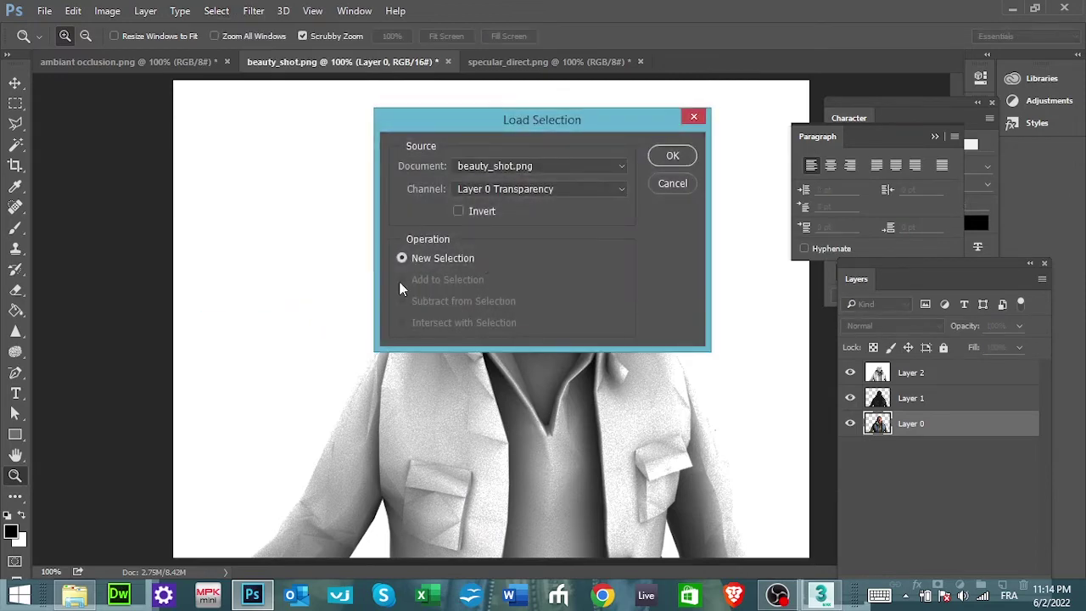
click(667, 158)
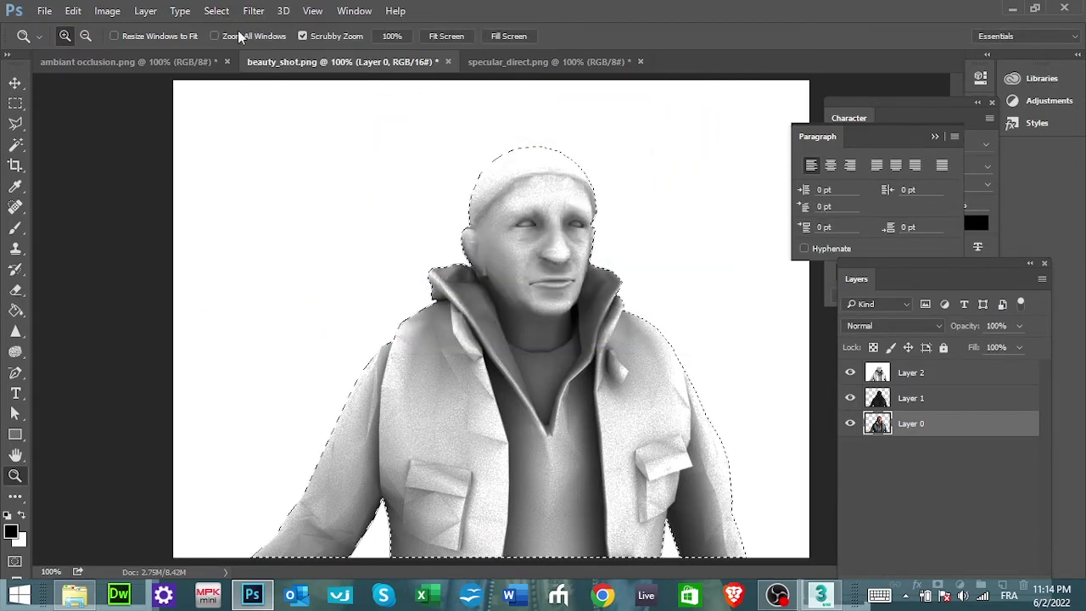
click(216, 10)
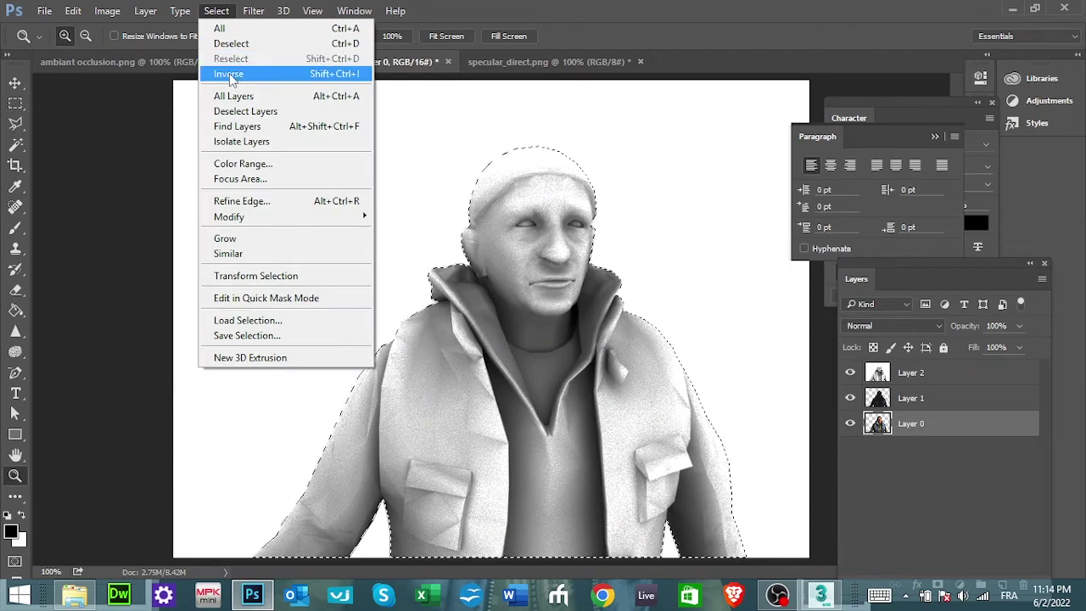
click(229, 73)
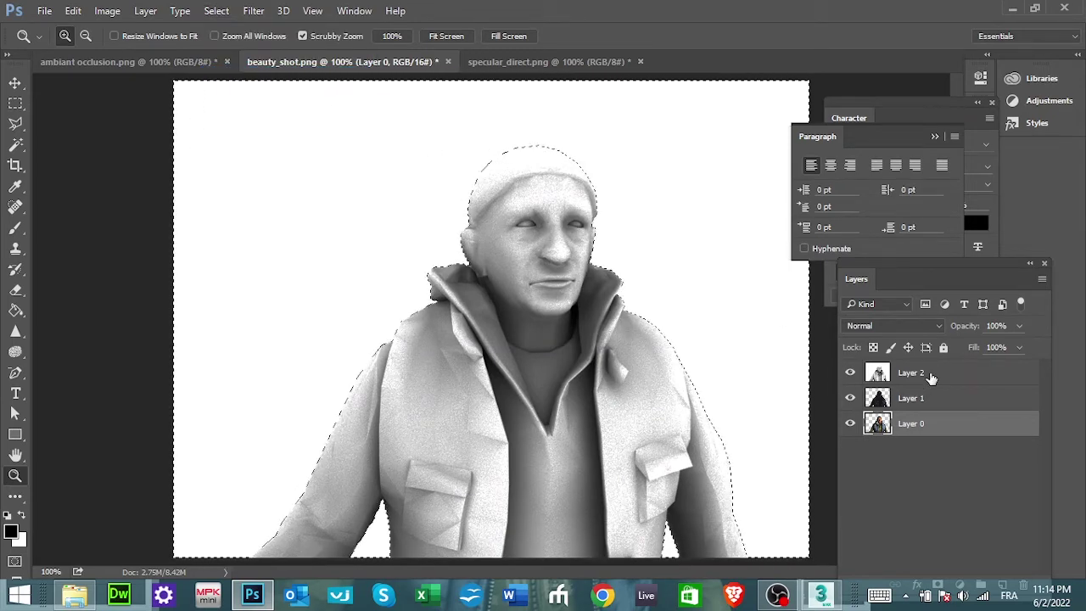
Step: Clear the white background around the figure on Layer 2
click(927, 373)
click(73, 10)
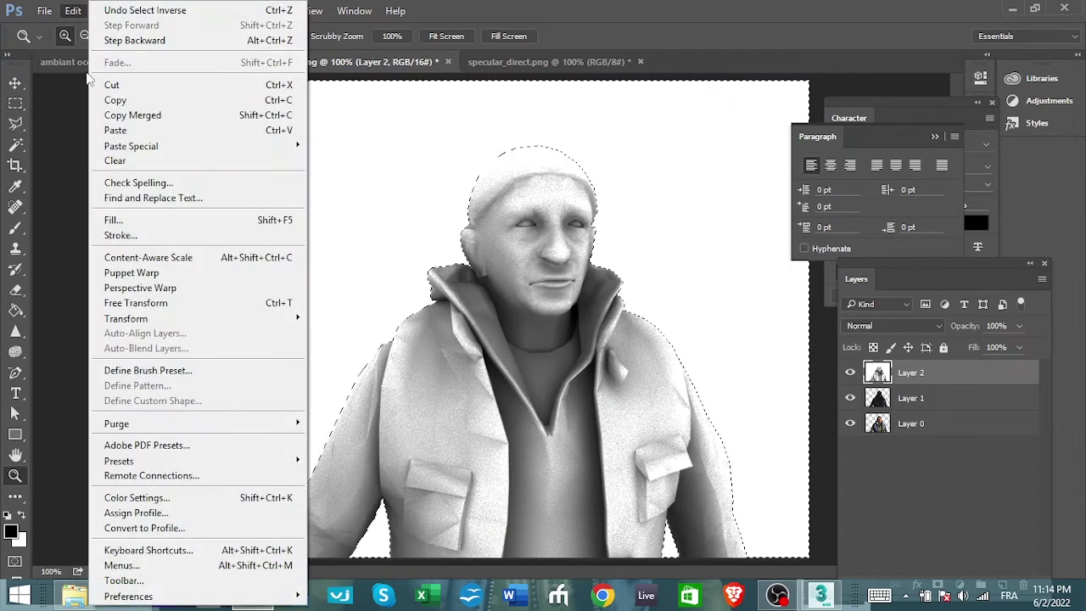
click(127, 164)
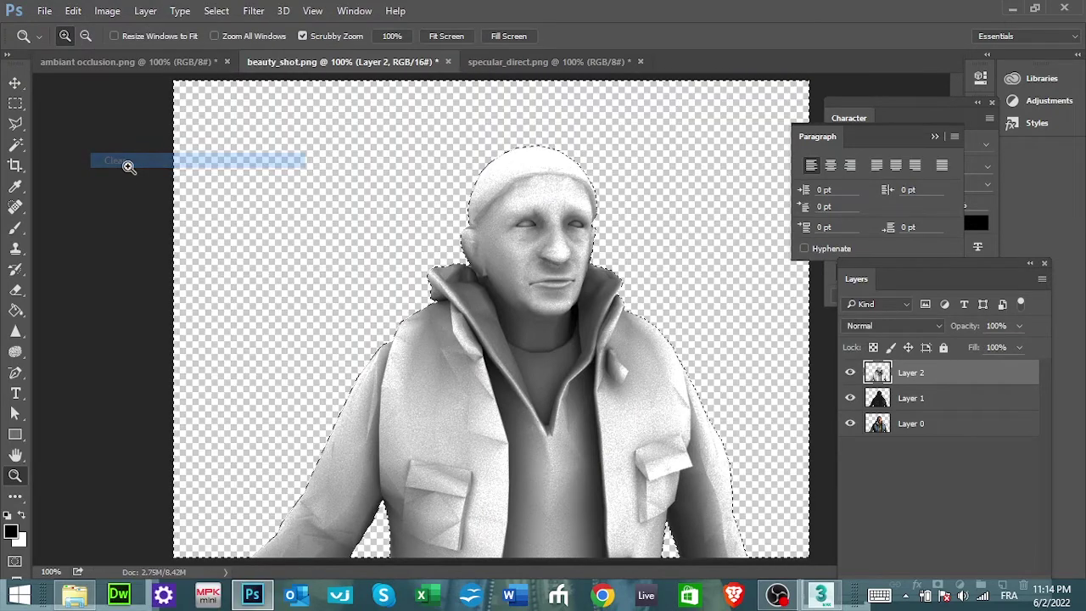
click(212, 10)
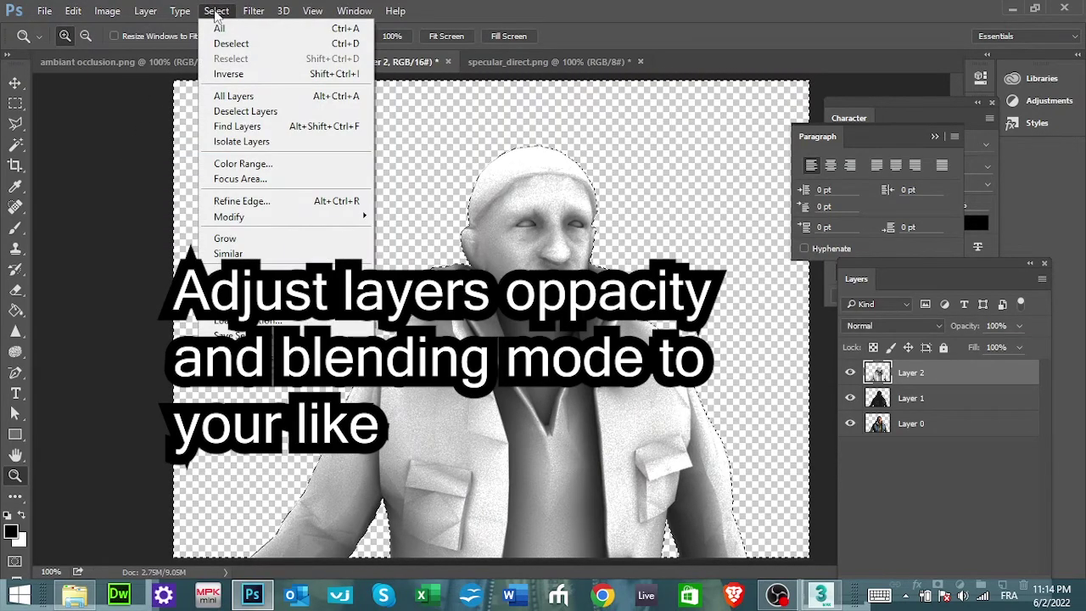
Step: Deselect, hide Layer 2, and make Layer 1 the active layer
click(244, 44)
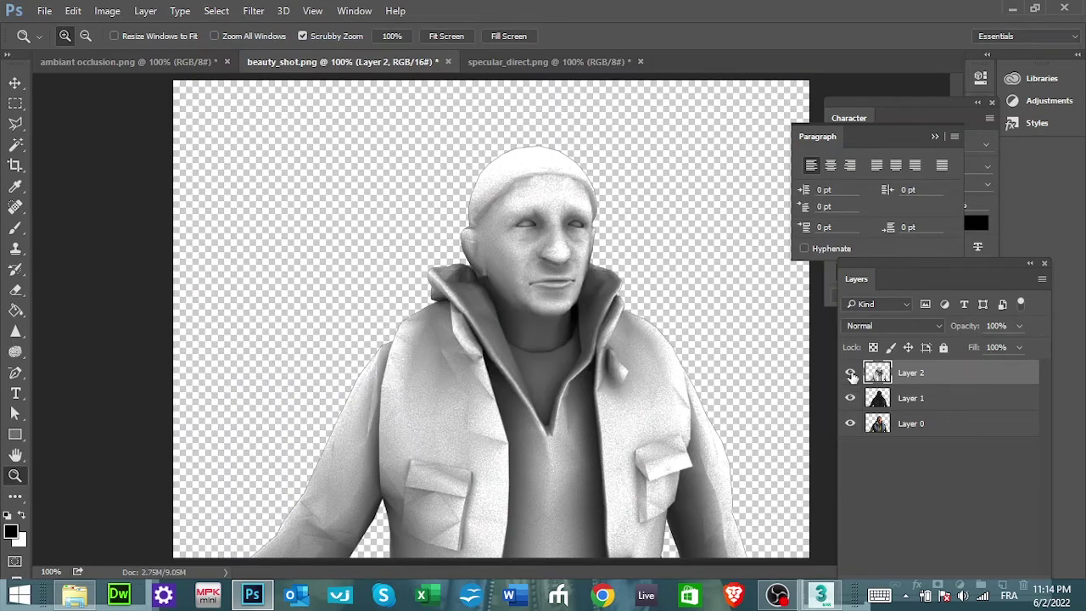
click(852, 375)
click(852, 399)
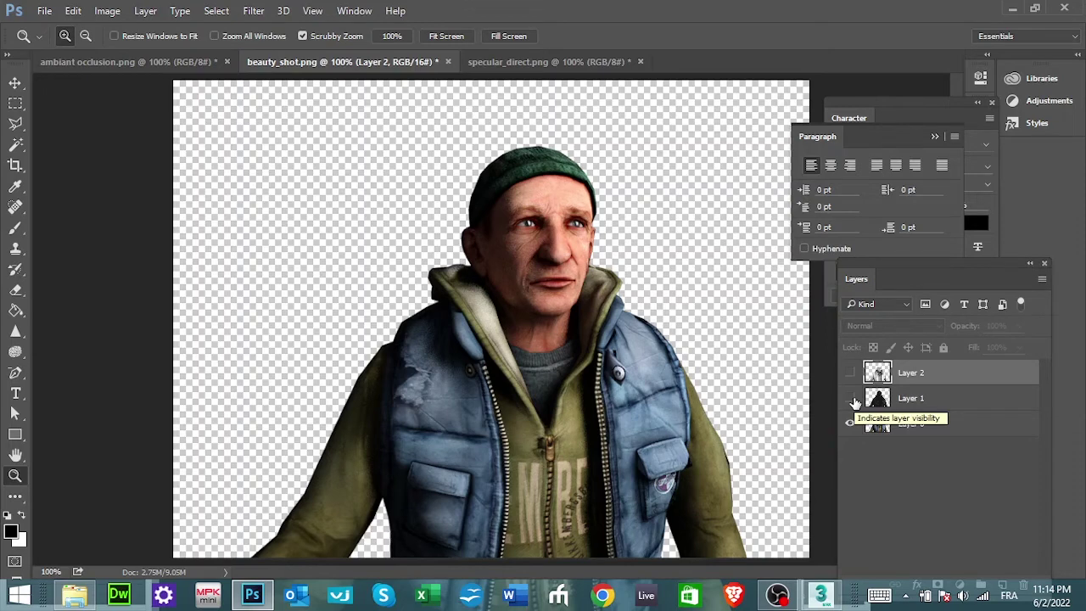
click(852, 399)
click(905, 405)
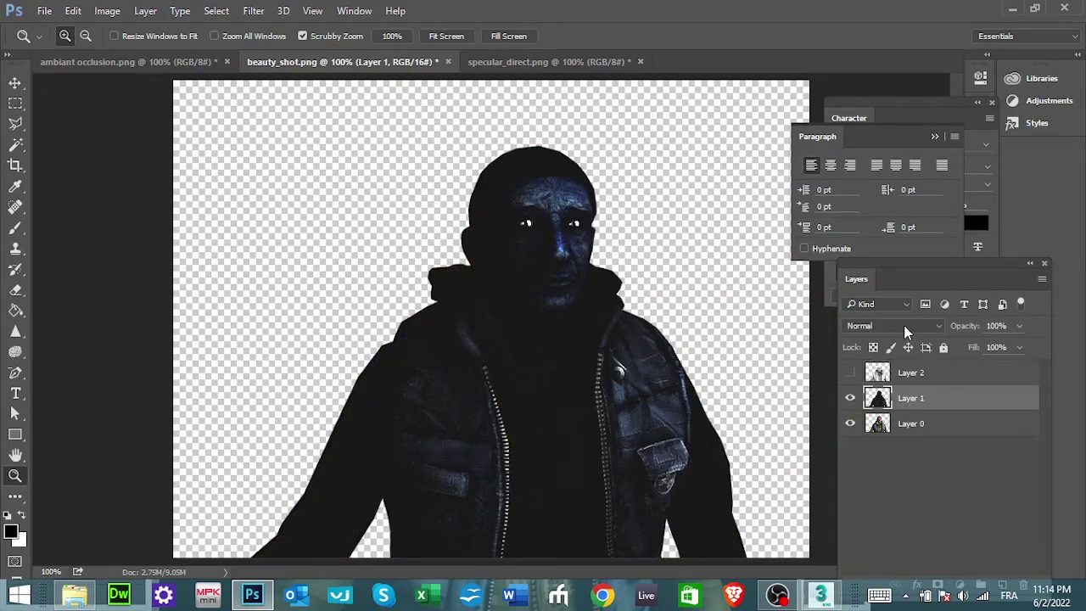
Step: Set Layer 1's blend mode to Color Dodge, toggling it to compare the glow
click(903, 329)
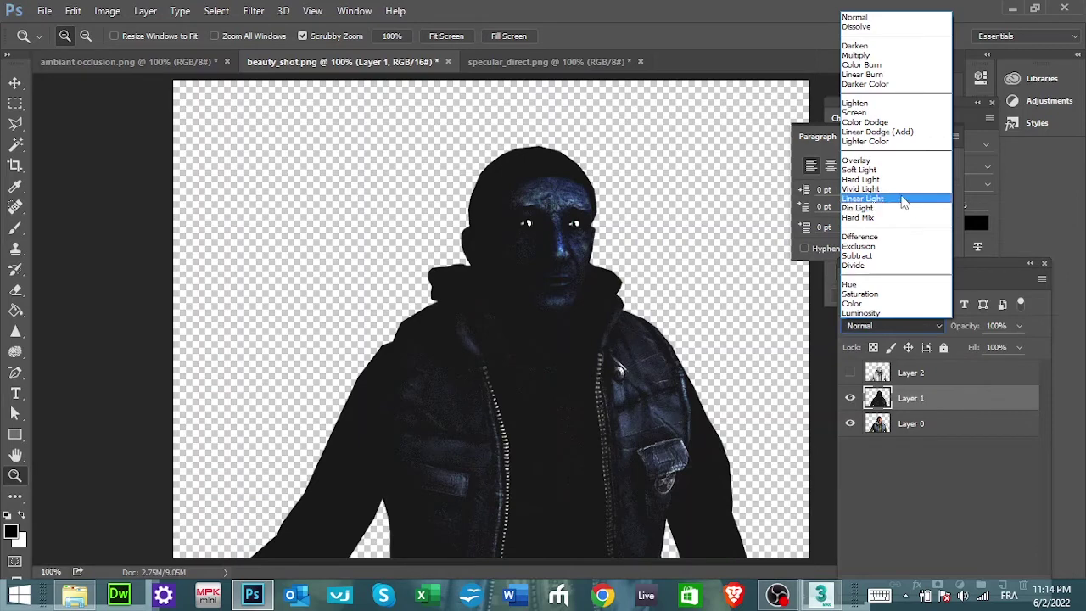
click(883, 123)
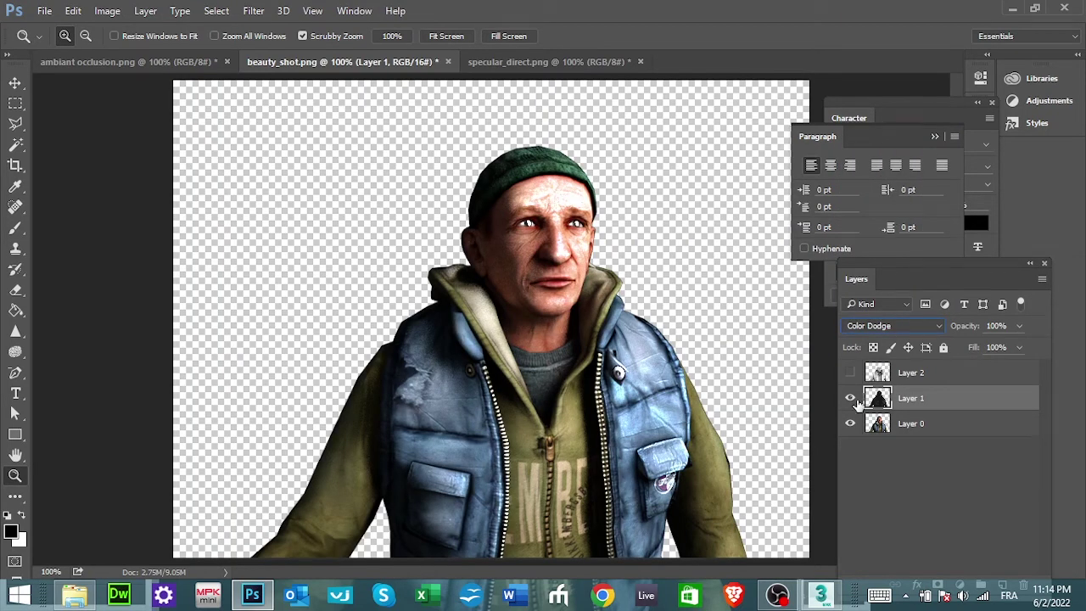
click(851, 398)
click(851, 398)
click(853, 399)
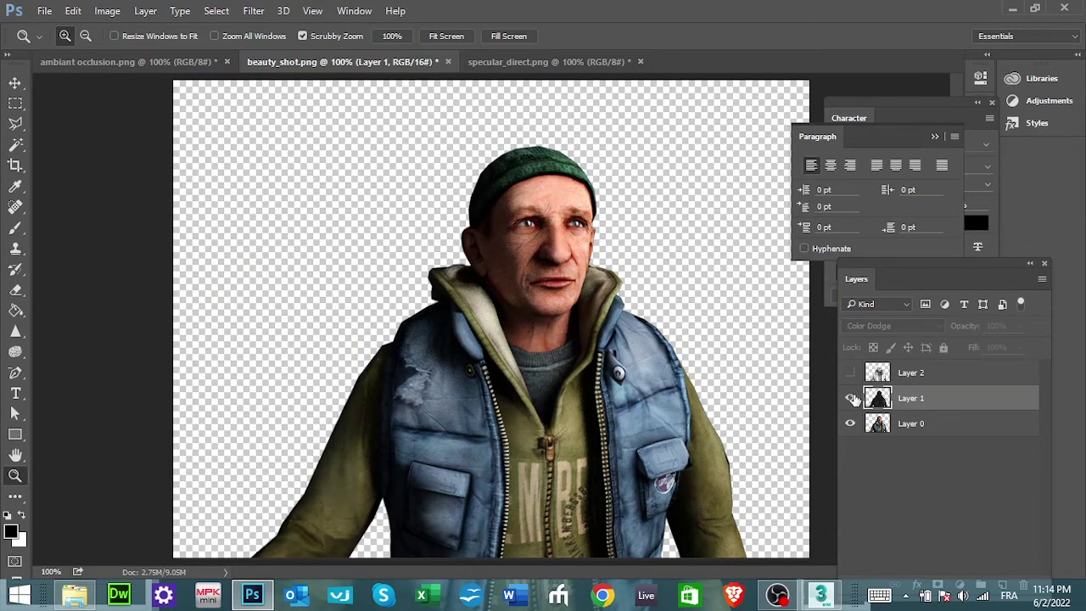
click(852, 399)
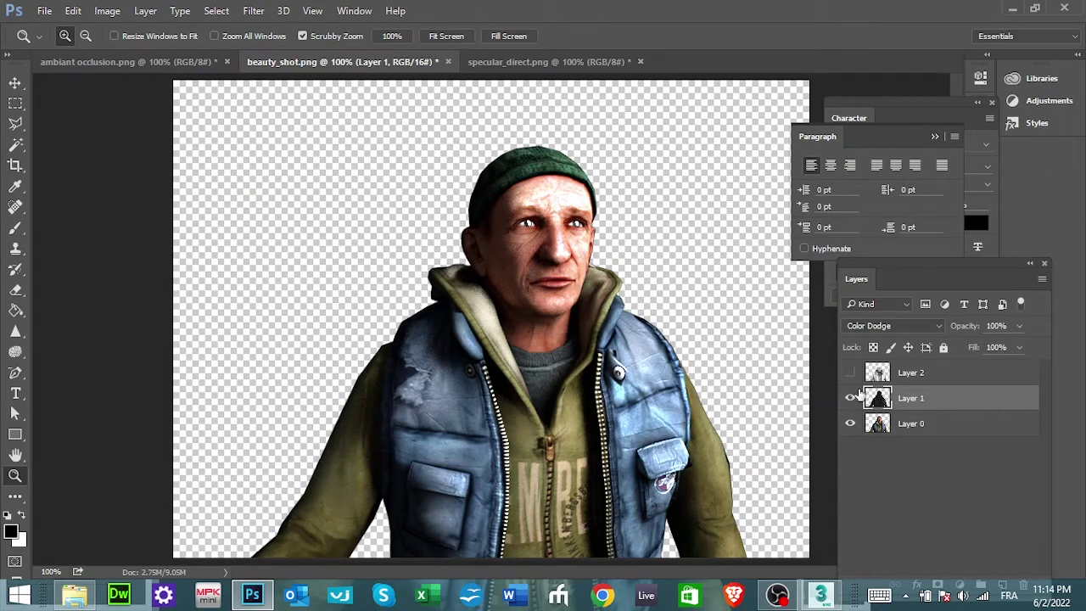
Step: Lower Layer 1's opacity to 79%
click(1020, 325)
drag(1020, 347, 987, 352)
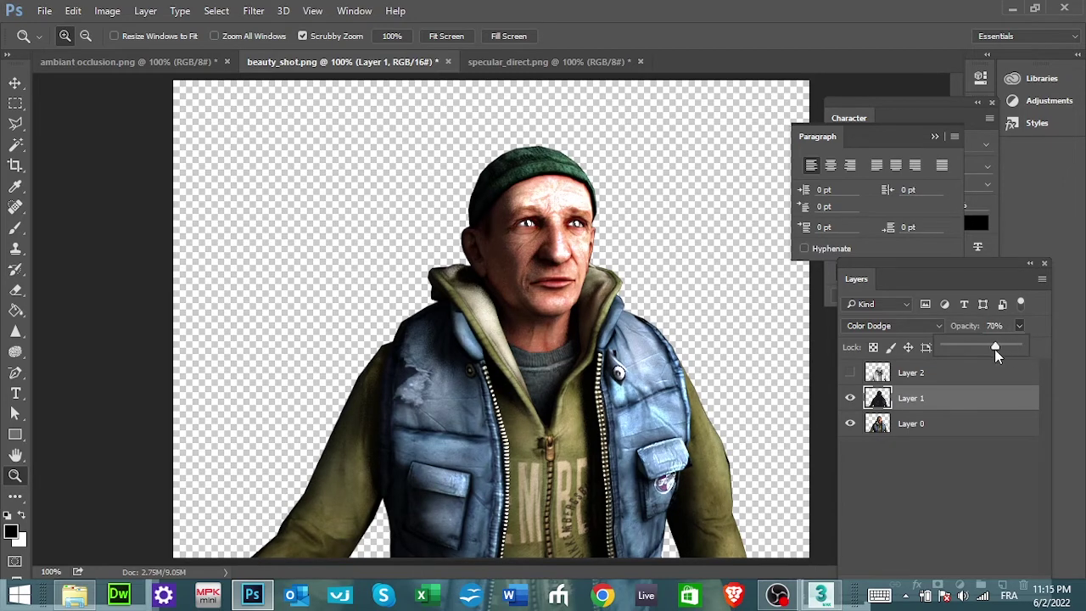
drag(997, 351, 994, 351)
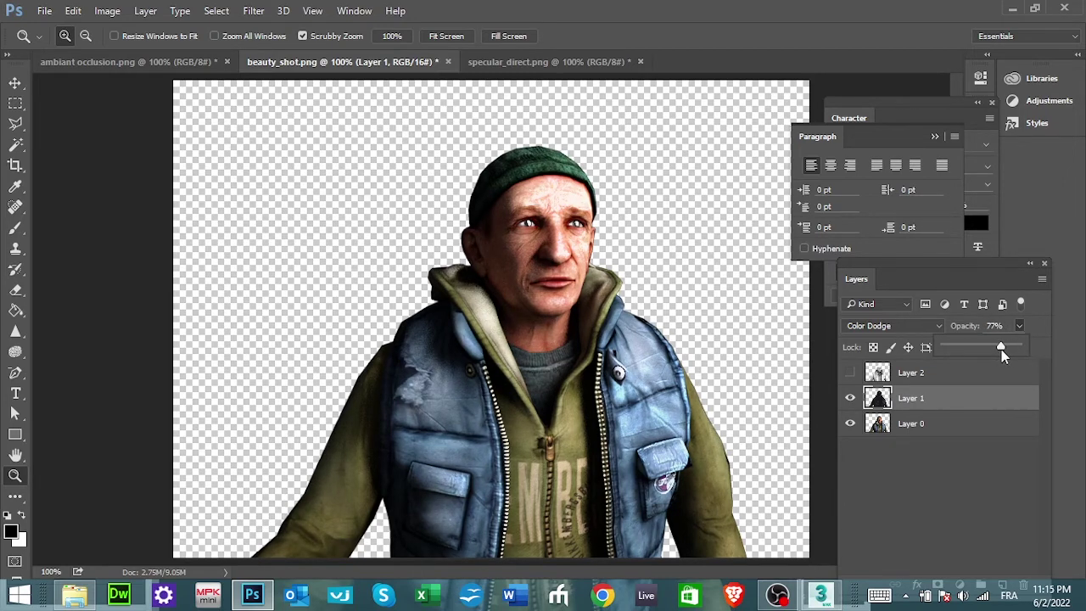
mouse_move(1001, 349)
mouse_down()
mouse_move(1025, 359)
mouse_move(1003, 356)
mouse_up()
Step: Zoom in on the face to 200% and toggle Layer 1 to compare
click(565, 271)
click(564, 272)
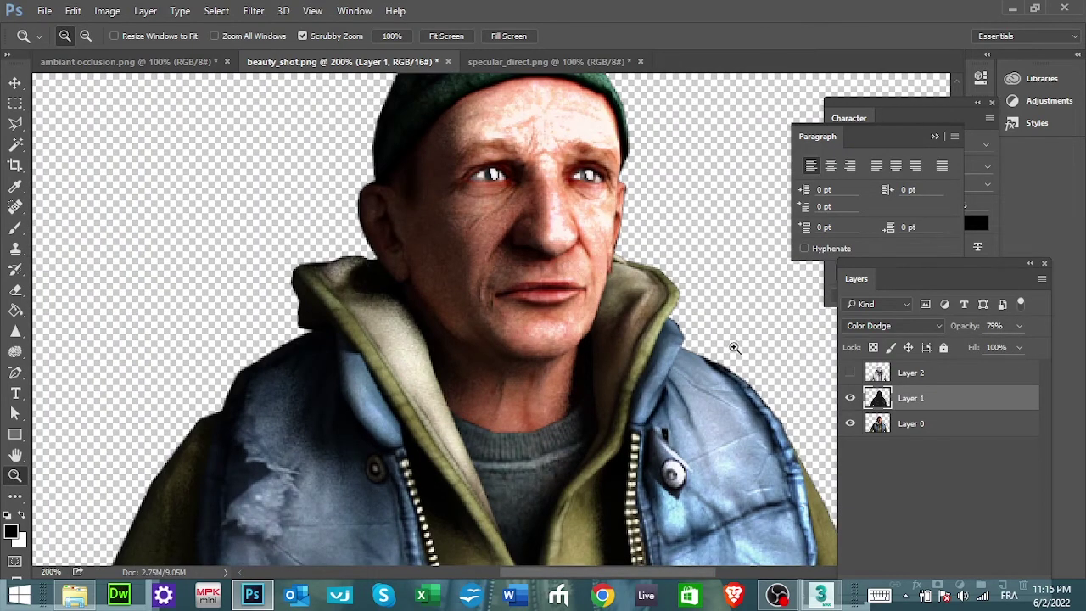
click(852, 398)
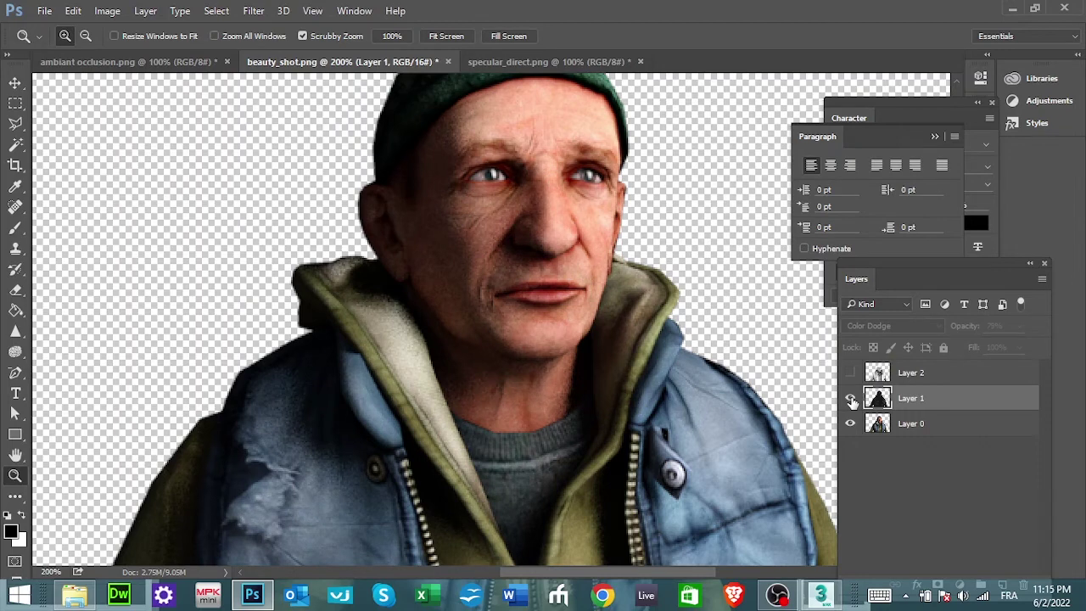
click(851, 399)
click(852, 399)
click(851, 399)
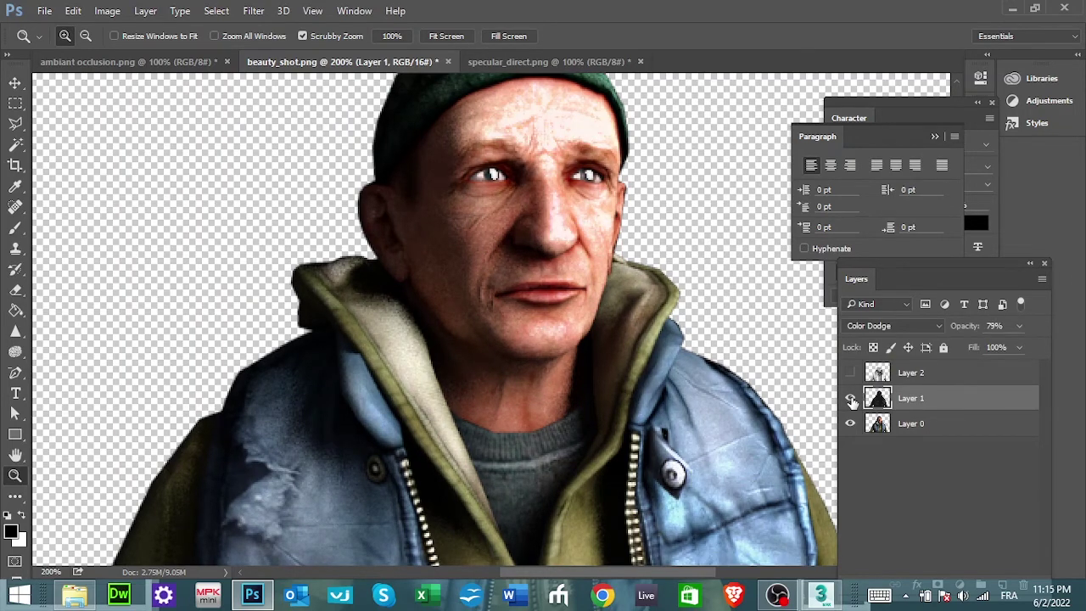
click(852, 399)
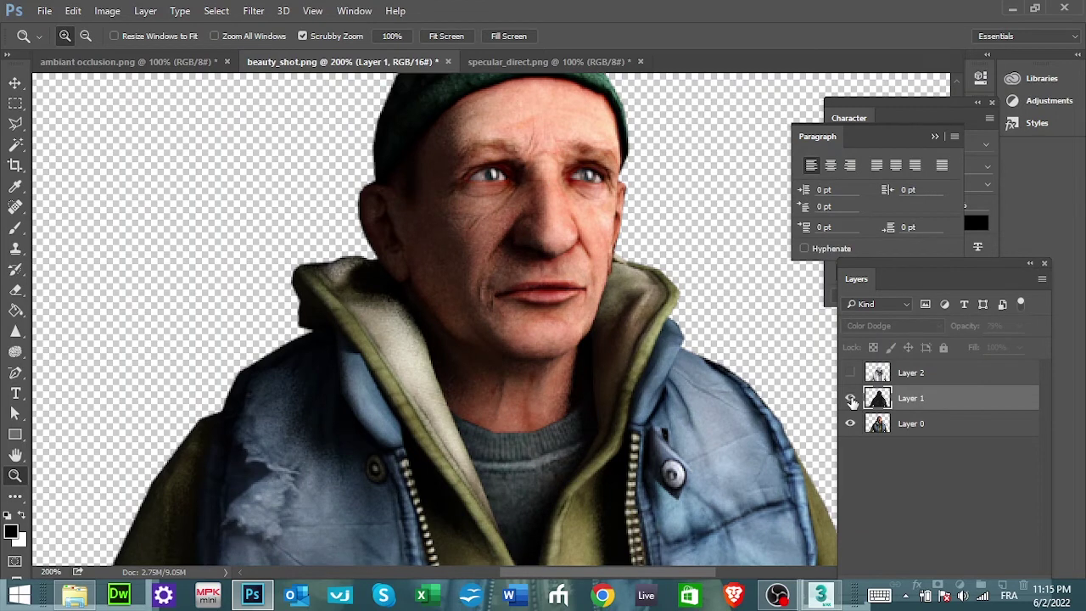
click(852, 399)
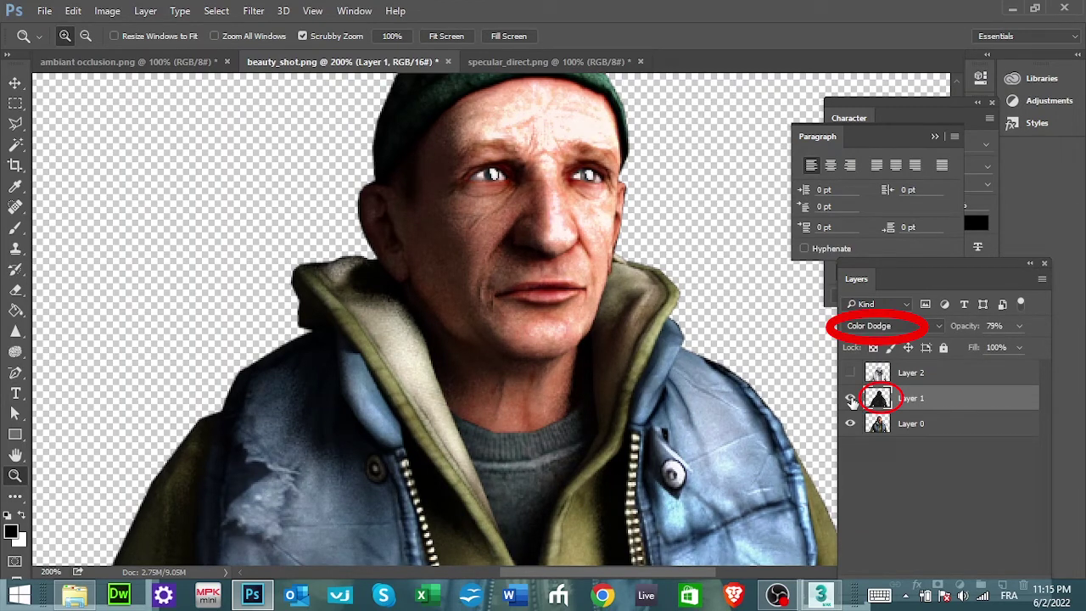
Step: Show Layer 2 again as the active layer, toggling its Multiply shading to compare
click(850, 376)
click(874, 372)
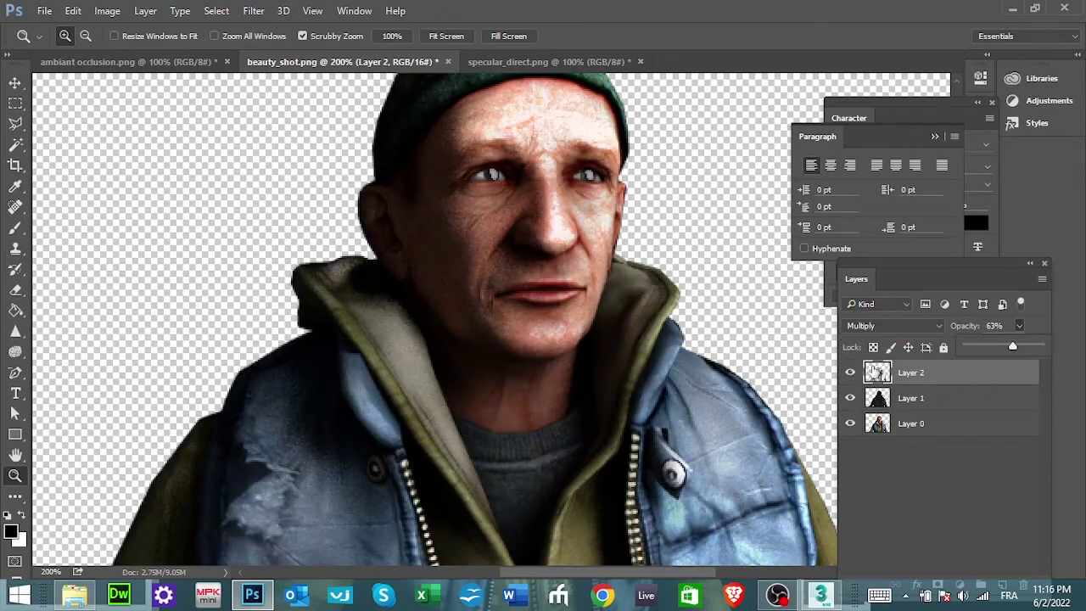
click(854, 373)
click(852, 374)
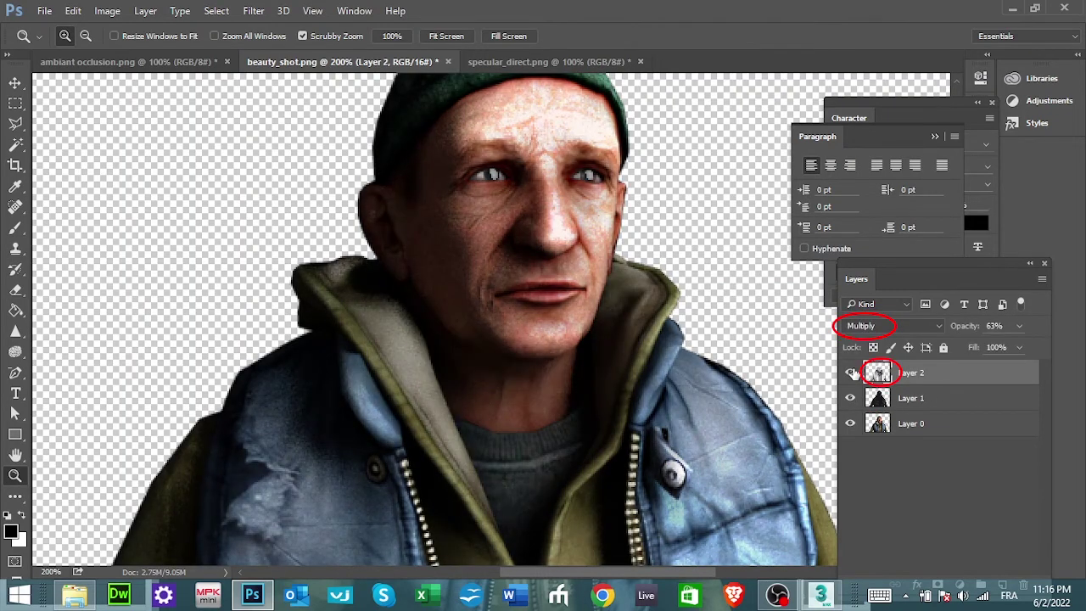
click(851, 373)
click(853, 373)
click(853, 374)
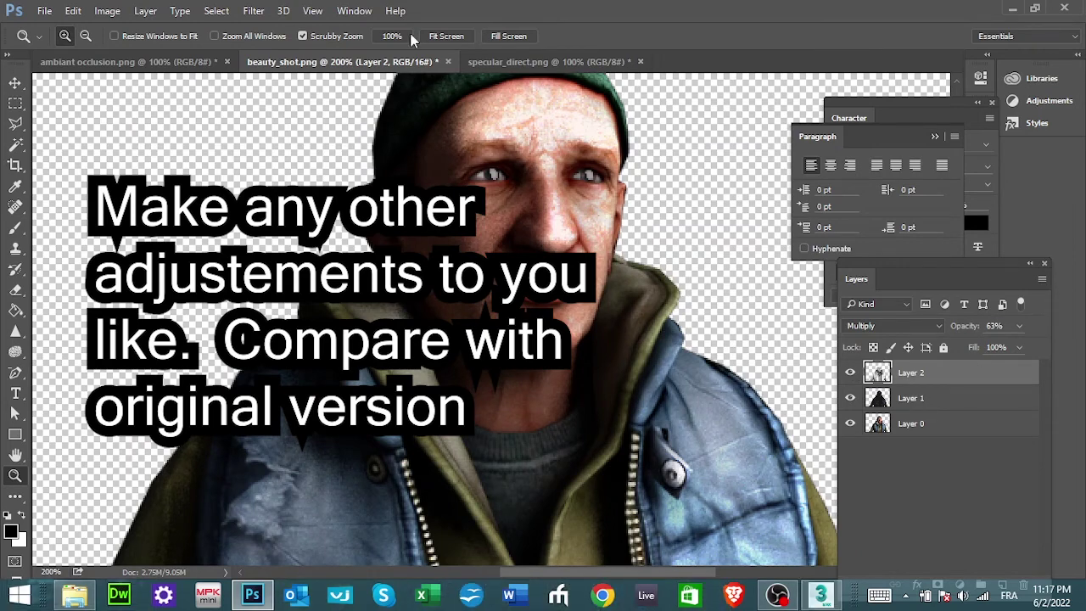
Step: Apply a Levels adjustment to Layer 2 with inputs 0, 0.56, 159
click(107, 10)
click(298, 66)
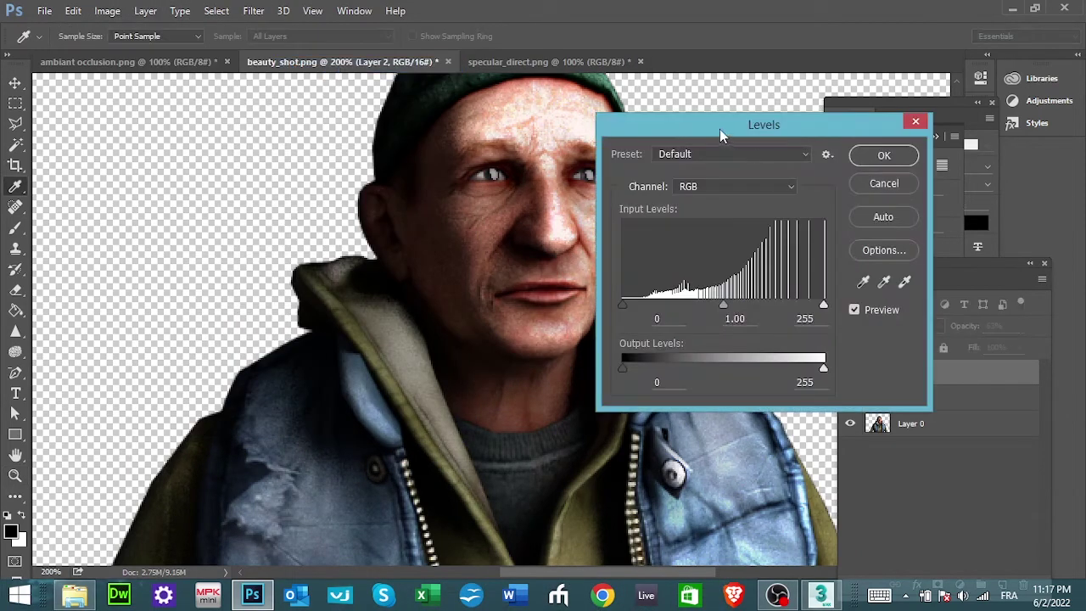
drag(766, 124, 229, 136)
mouse_move(182, 315)
mouse_down()
mouse_move(152, 315)
mouse_move(239, 315)
mouse_move(160, 317)
mouse_up()
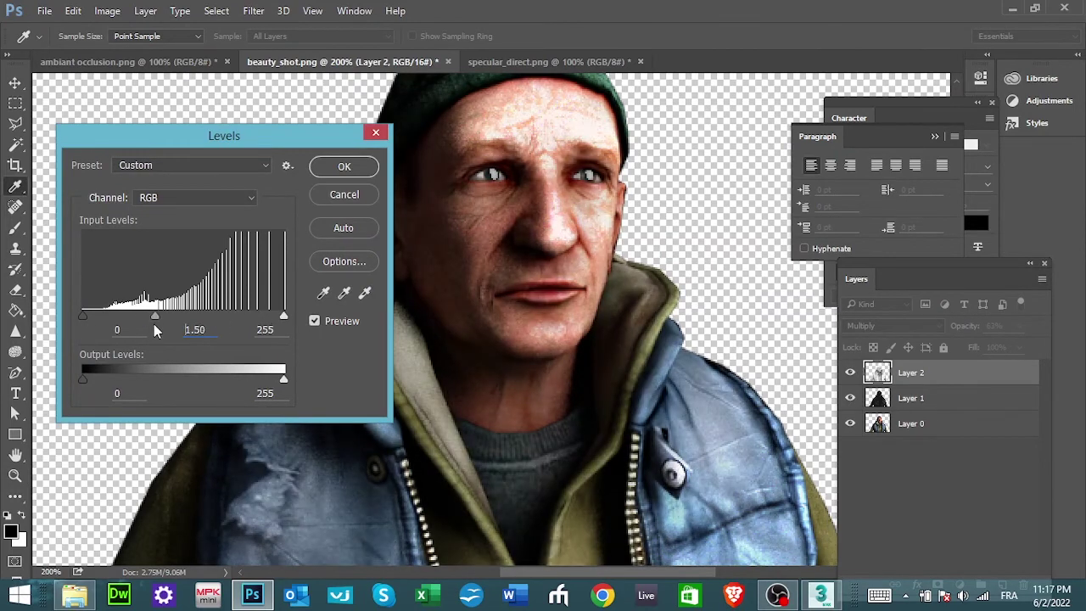
mouse_move(283, 316)
mouse_down()
mouse_move(189, 317)
mouse_move(221, 316)
mouse_move(208, 315)
mouse_up()
mouse_move(126, 316)
mouse_down()
mouse_move(84, 315)
mouse_move(212, 315)
mouse_move(128, 325)
mouse_move(168, 329)
mouse_up()
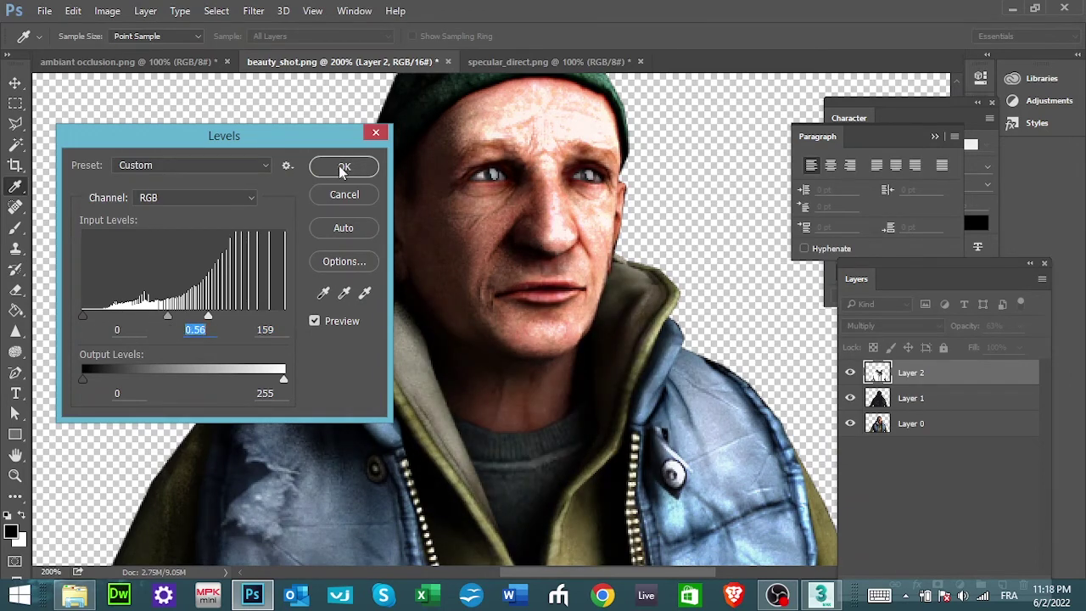
click(344, 166)
key(z)
Step: Lower Layer 1's Color Dodge opacity to 41%
click(851, 398)
click(850, 398)
click(958, 399)
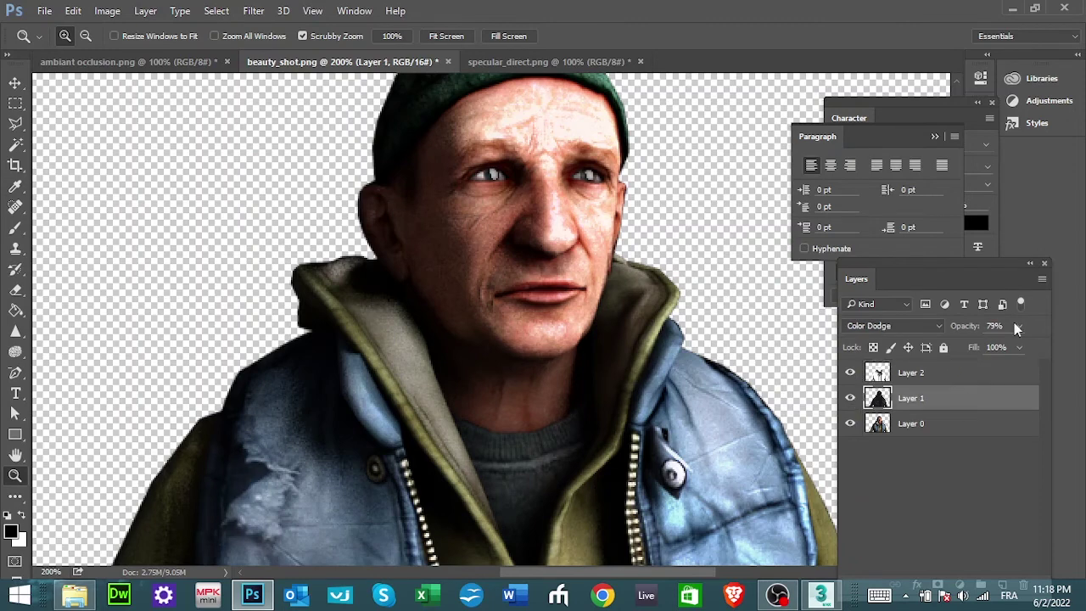
mouse_move(1008, 348)
mouse_down()
mouse_move(997, 346)
mouse_move(1033, 351)
mouse_move(929, 352)
mouse_move(1044, 345)
mouse_move(890, 344)
mouse_move(1001, 346)
mouse_up()
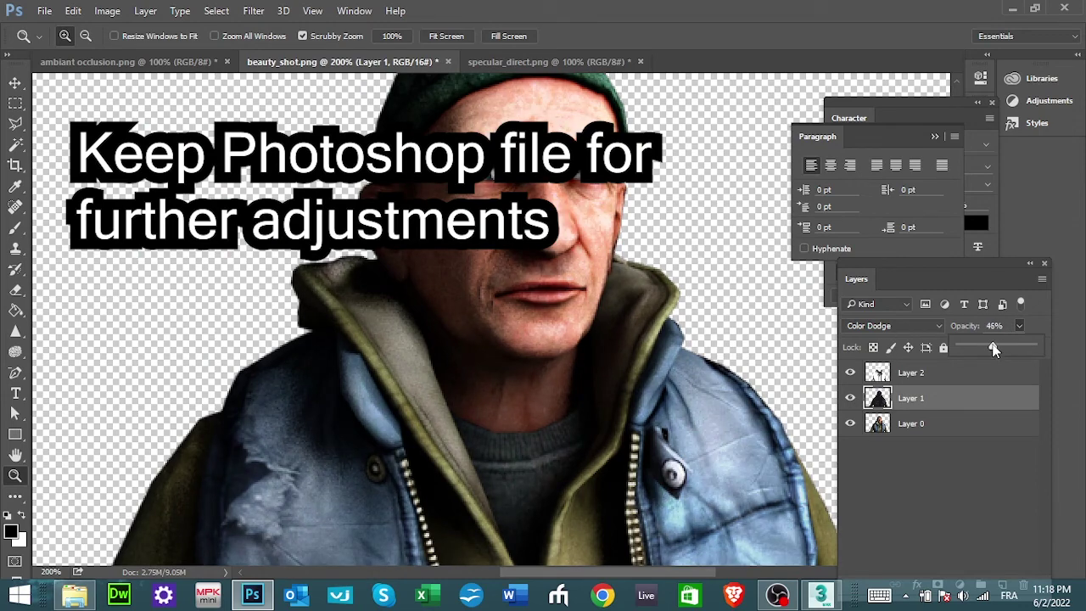
click(44, 10)
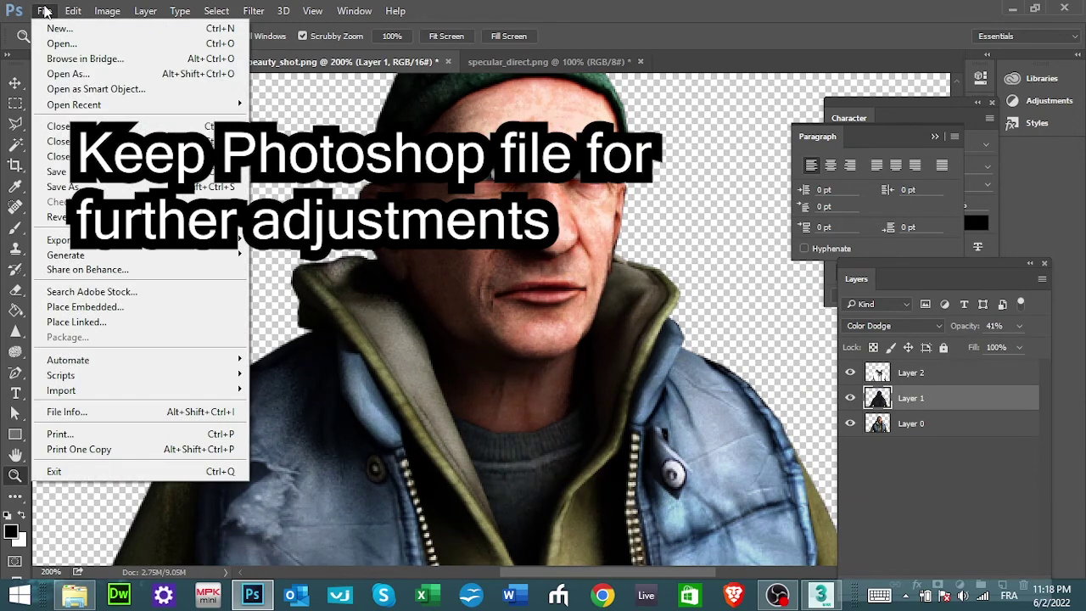
Step: Save the composite as montage.psd in Photoshop format
click(59, 187)
text(mo)
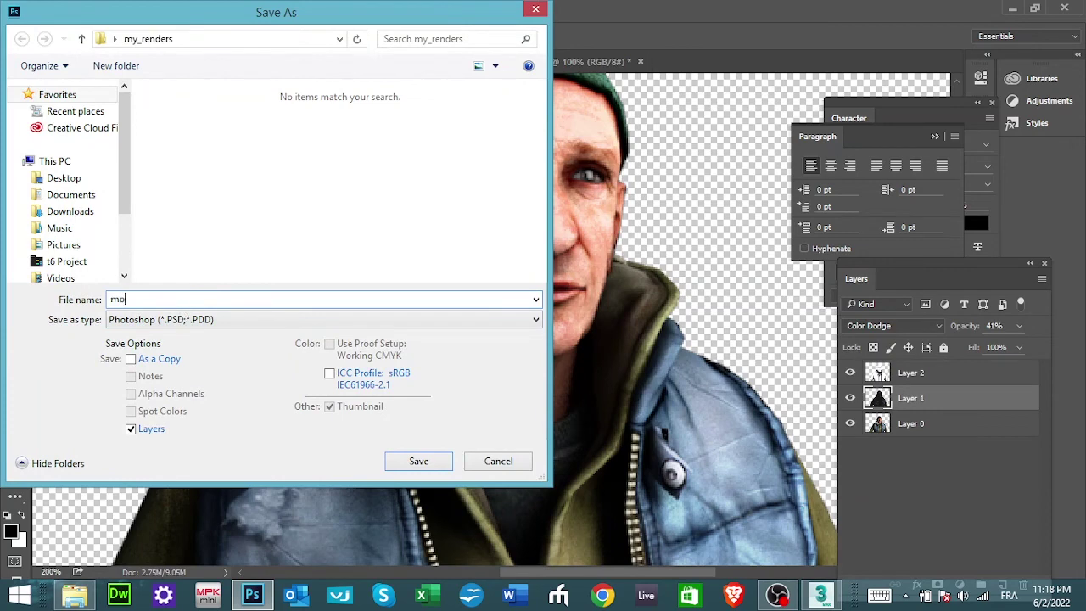
text(ntahg)
click(428, 460)
click(719, 175)
Step: Compare the passes by toggling layer visibility, then move Layer 2 beneath Layer 1
click(850, 373)
click(851, 398)
click(851, 399)
click(851, 399)
click(851, 373)
click(851, 373)
click(851, 373)
click(851, 373)
click(851, 373)
click(851, 374)
click(851, 373)
click(911, 373)
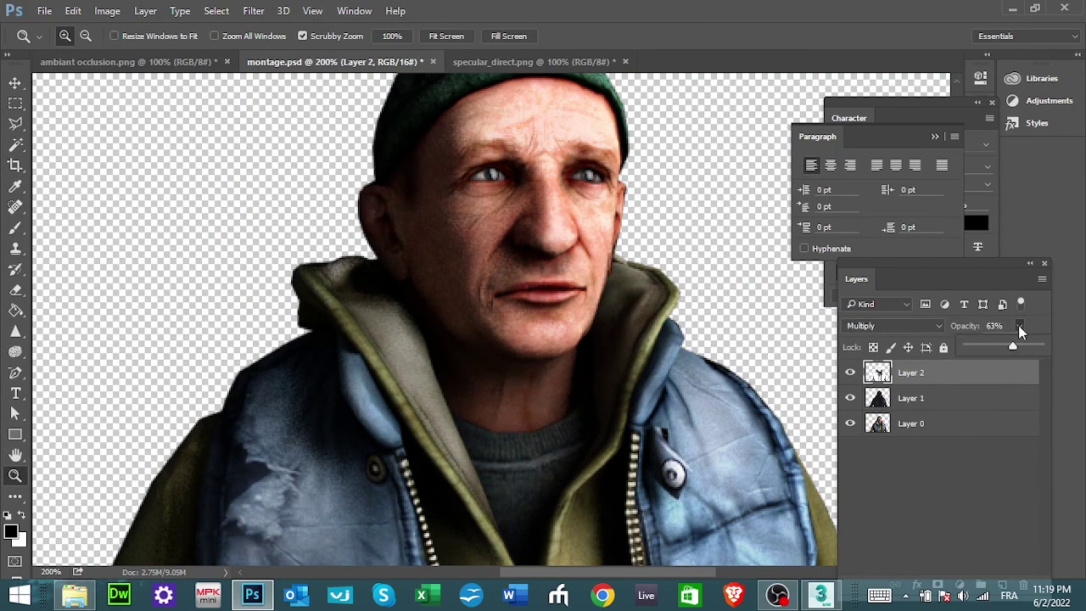
drag(916, 374, 928, 411)
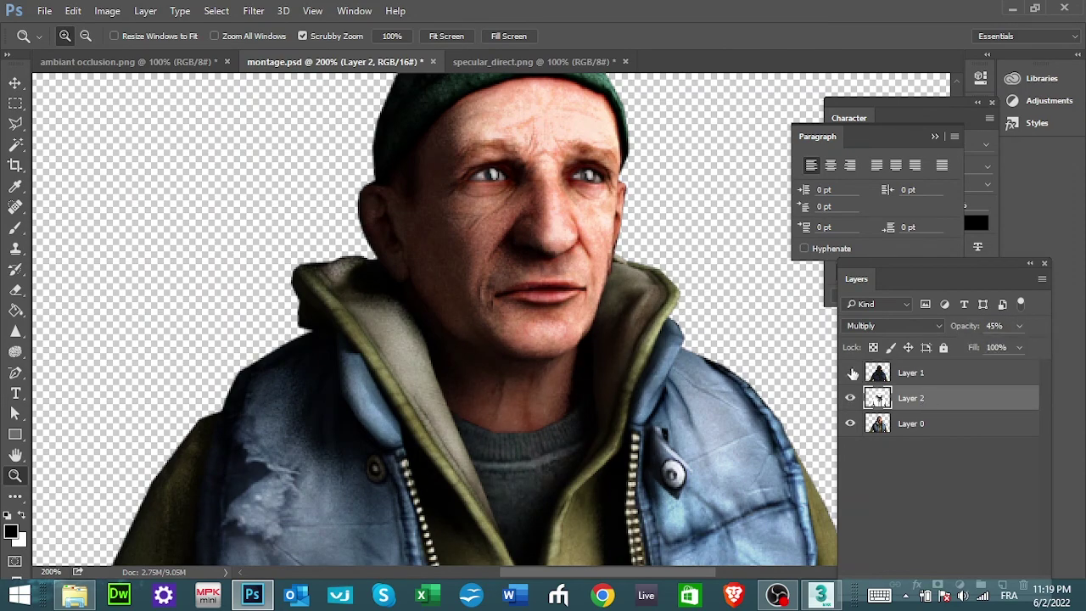